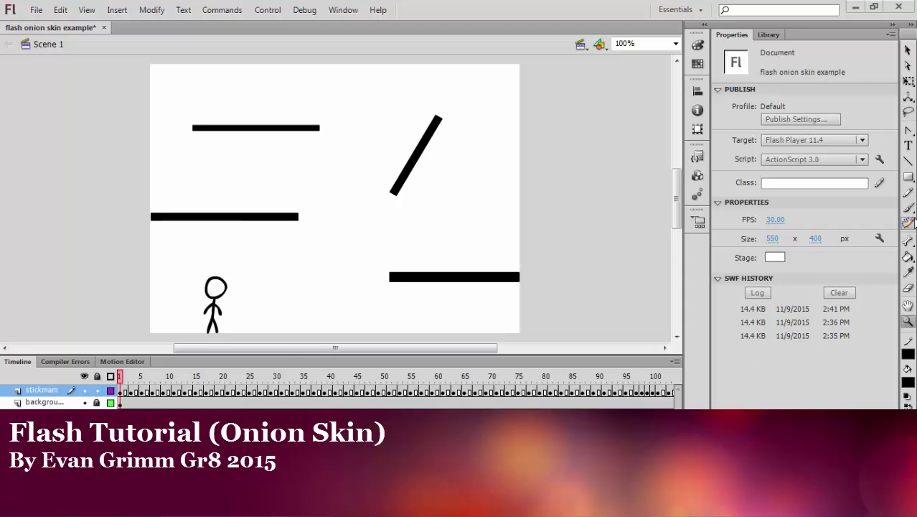
Test-play the finished onion skin example movie, close the preview, and inspect its background and stickman layers
left_click(908, 50)
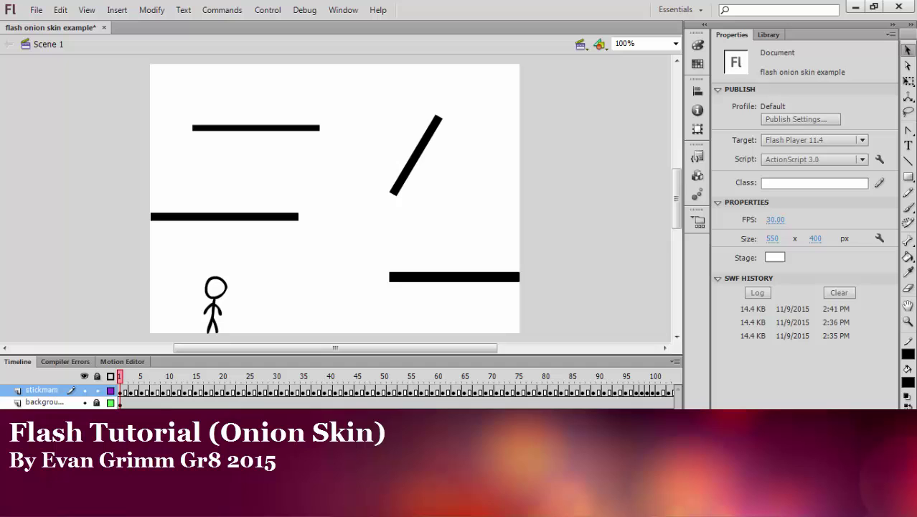
key("ctrl+Return")
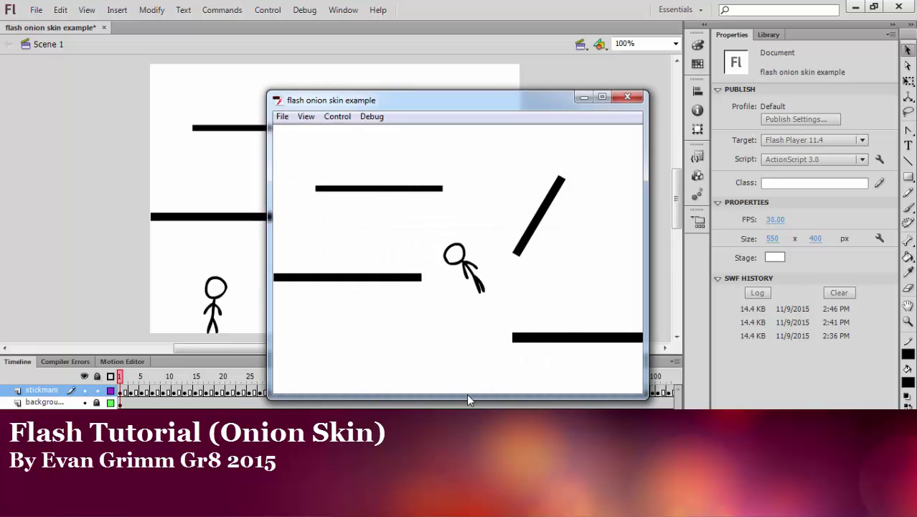
left_click(621, 102)
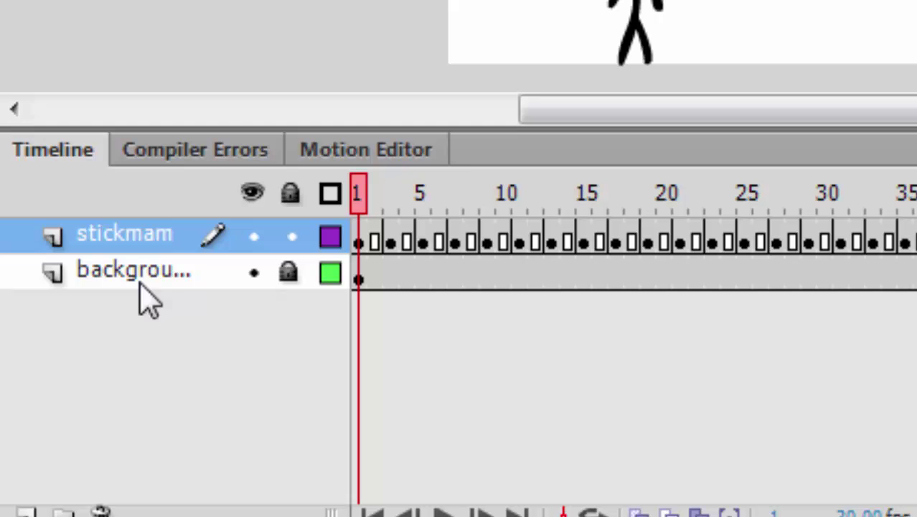
left_click(159, 277)
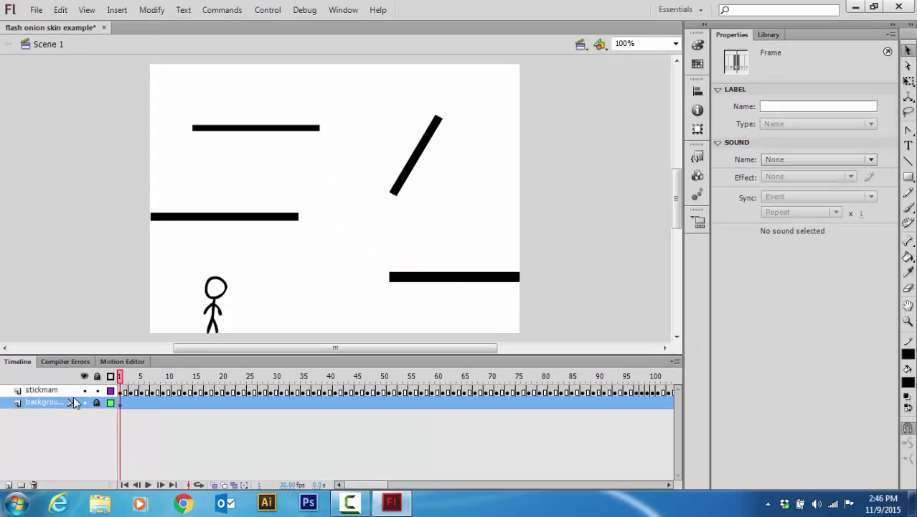
left_click(50, 322)
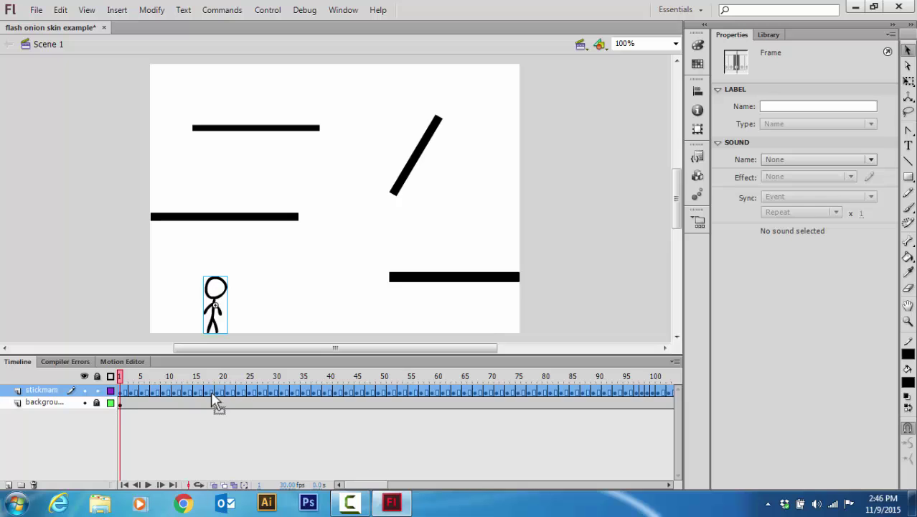
Create a new ActionScript 3.0 document
left_click(36, 10)
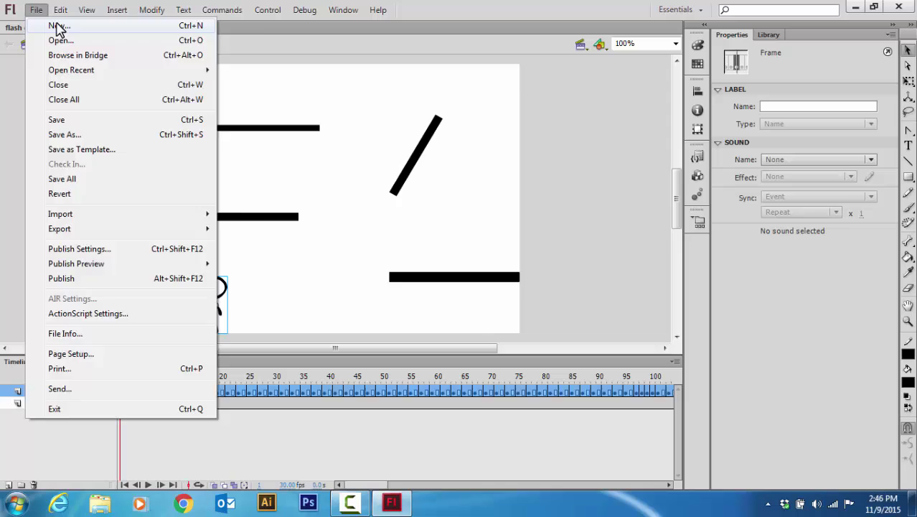
left_click(58, 22)
left_click(606, 395)
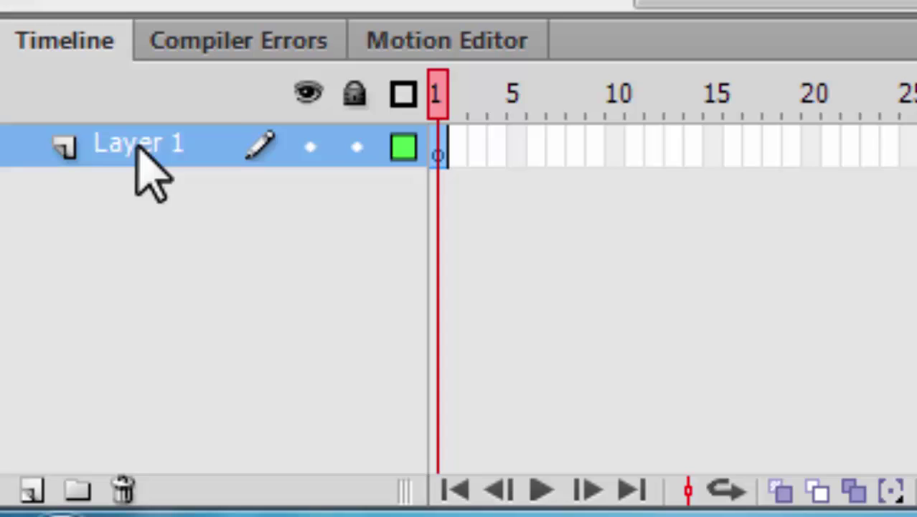
Rename Layer 1 as background
double_click(43, 391)
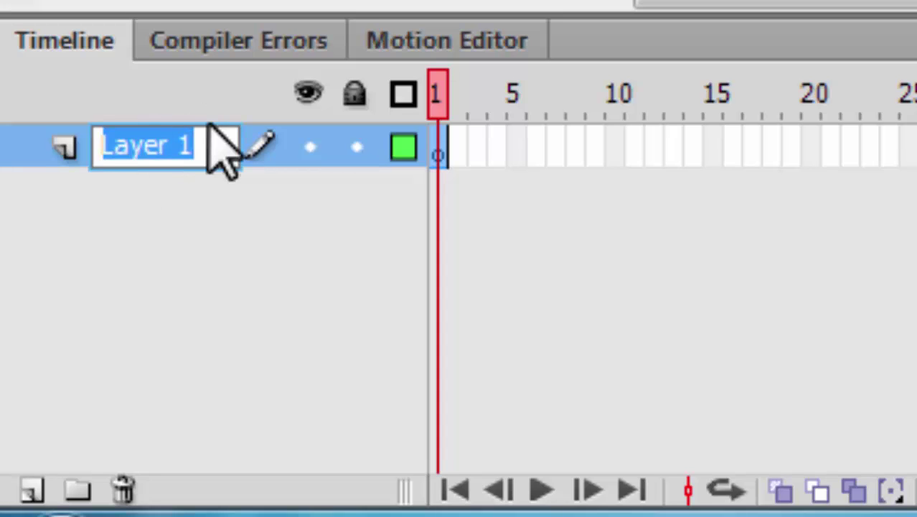
key("BackSpace")
type("bac")
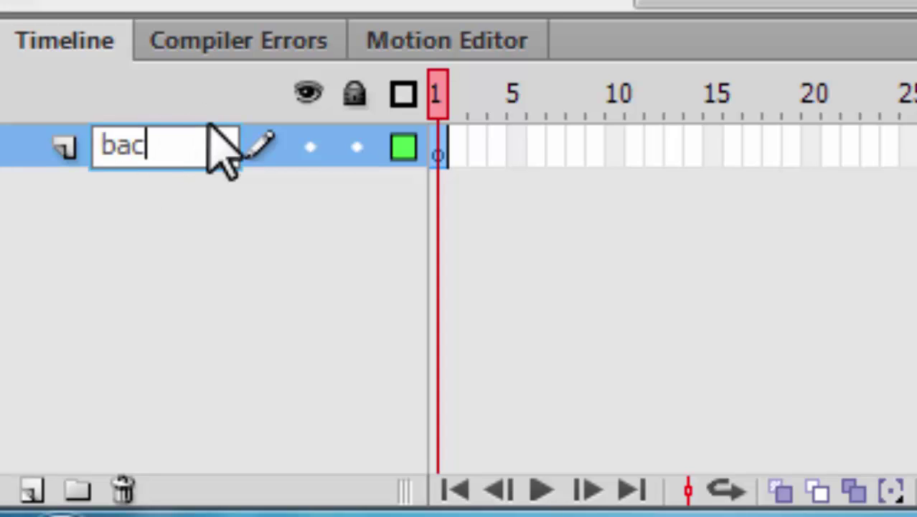
type("kgrou")
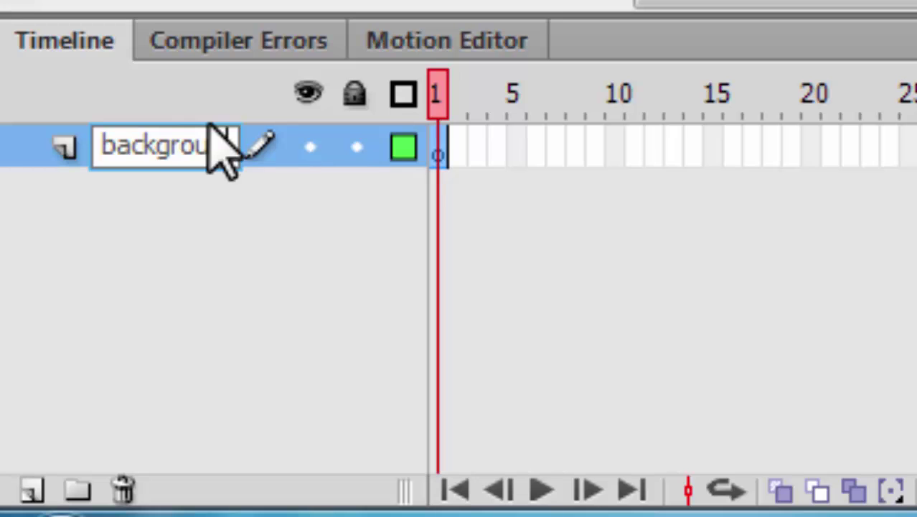
type("nd")
key("Return")
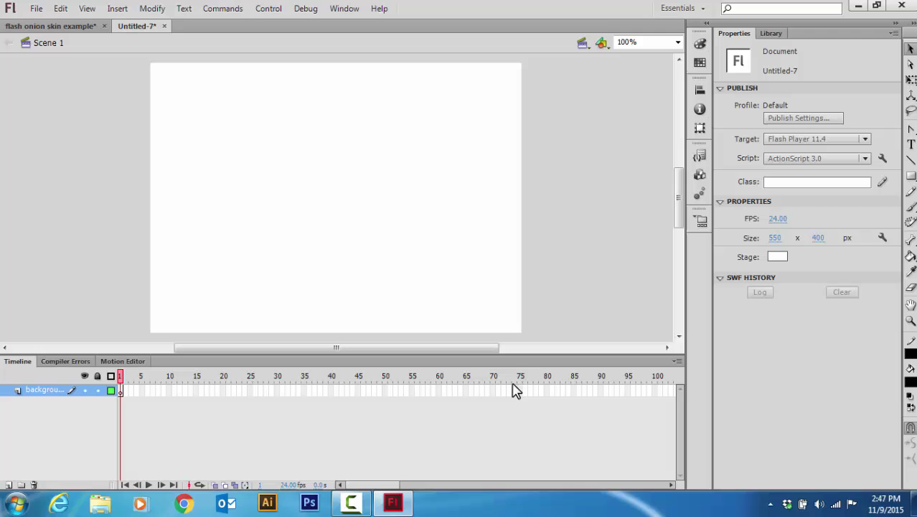
Draw a thin black horizontal rectangle as a platform in the lower-right area of the stage
left_click(910, 175)
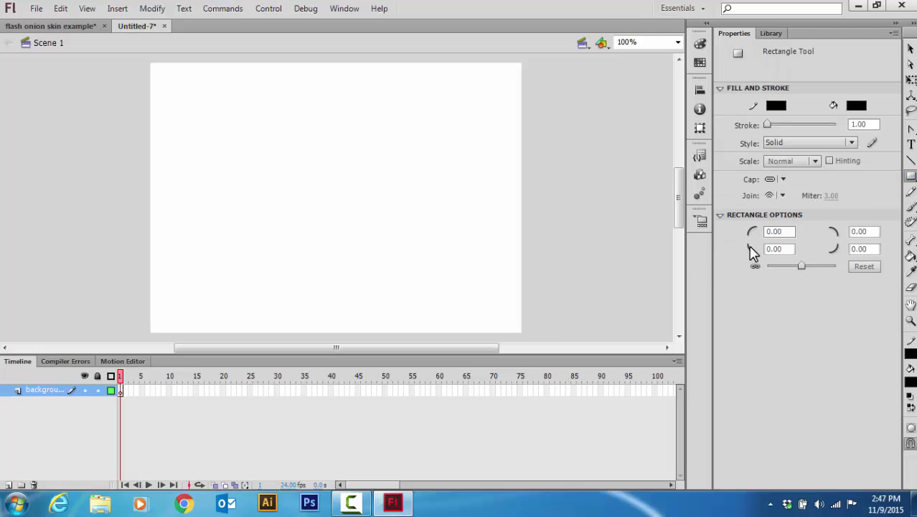
left_click_drag(399, 256, 495, 264)
left_click(911, 48)
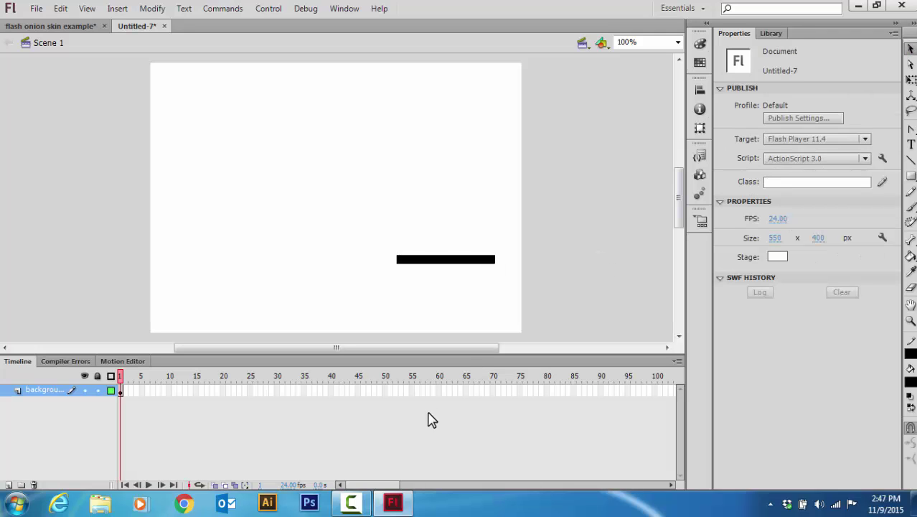
Extend the background layer from frame 1 to frame 25 and lock the layer
left_click_drag(122, 394, 249, 395)
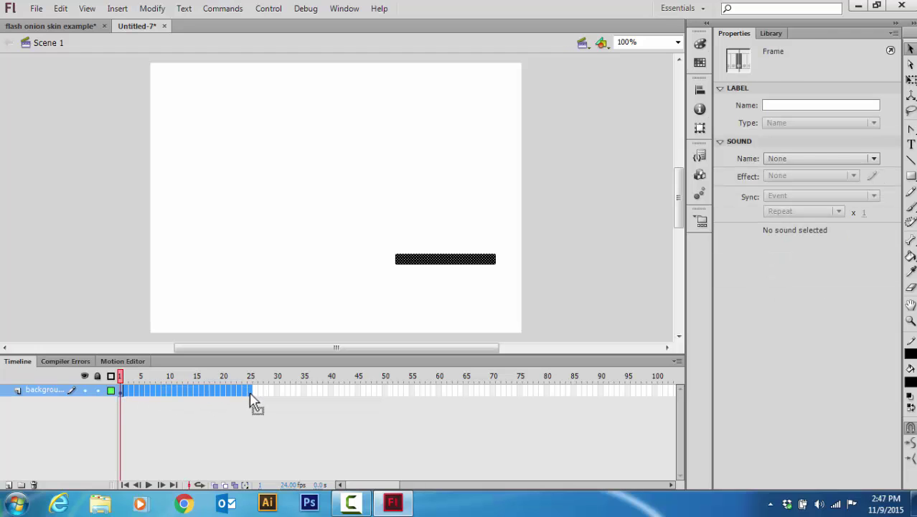
left_click(249, 393)
left_click(122, 392)
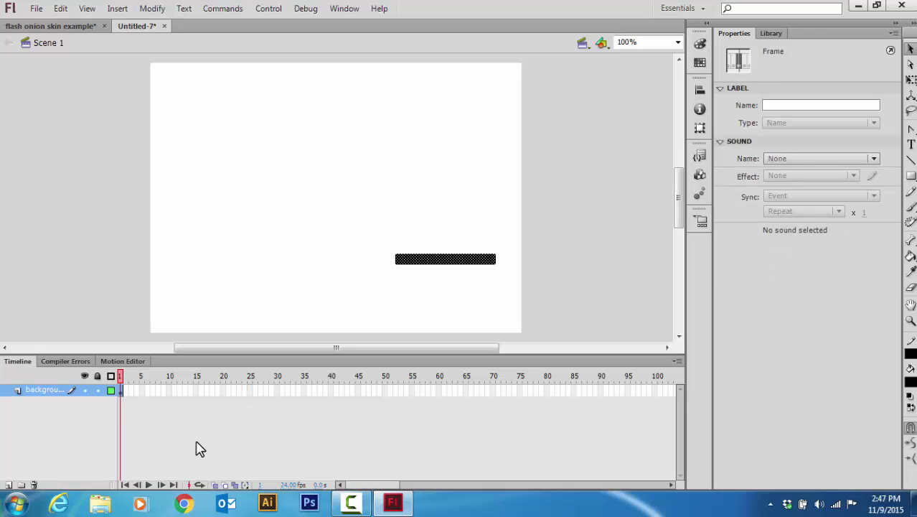
key("F5")
key("F5")
key("F5")
key("F5")
key("F5")
key("F5")
key("F5")
key("F5")
key("F5")
key("F5")
key("F5")
key("F5")
key("F5")
key("F5")
key("F5")
key("F5")
key("F5")
key("F5")
key("F5")
key("F5")
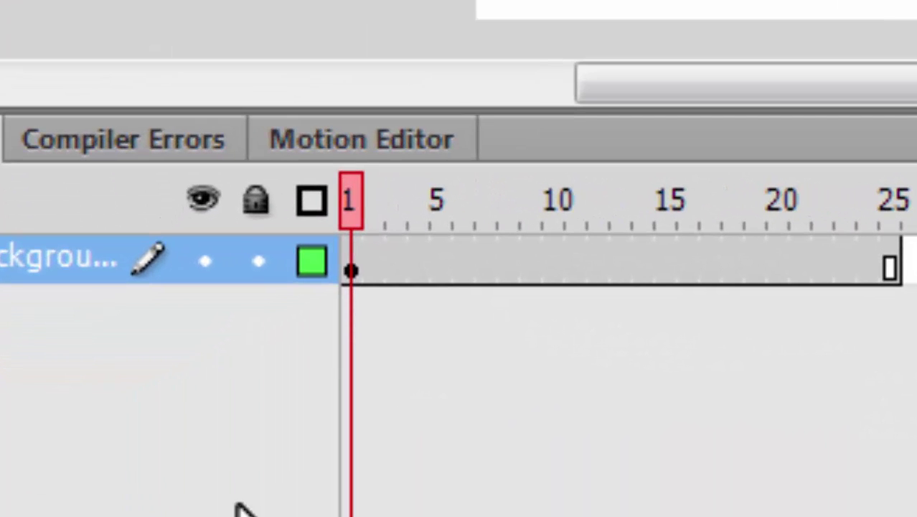
left_click(255, 261)
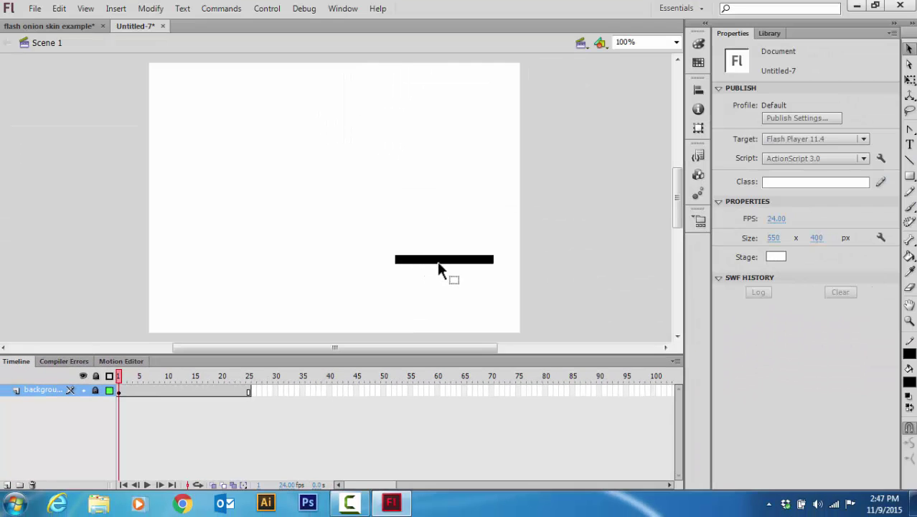
Insert a new layer above the background layer and remove all of its frames
right_click(43, 396)
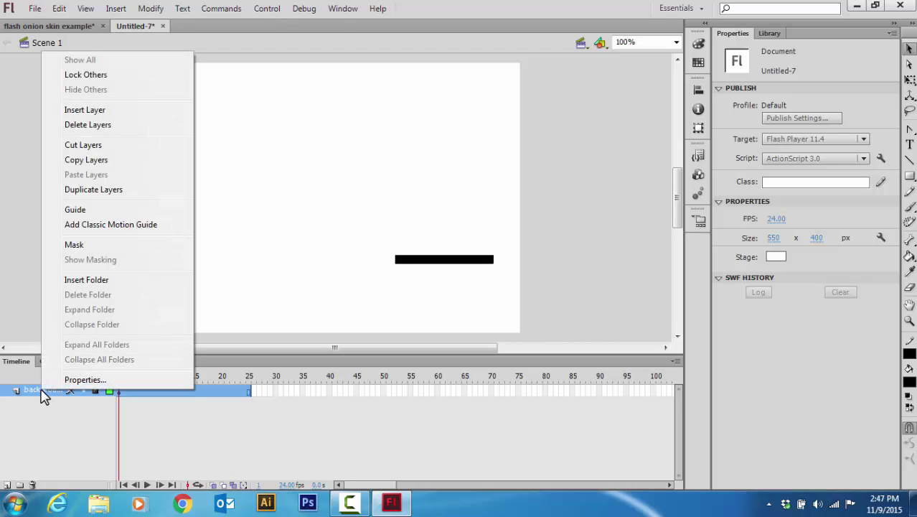
left_click(84, 112)
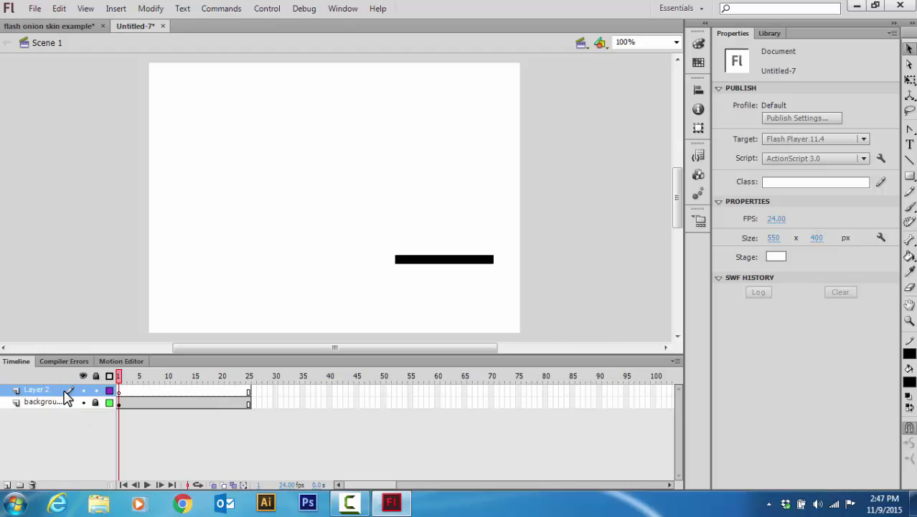
left_click(248, 392)
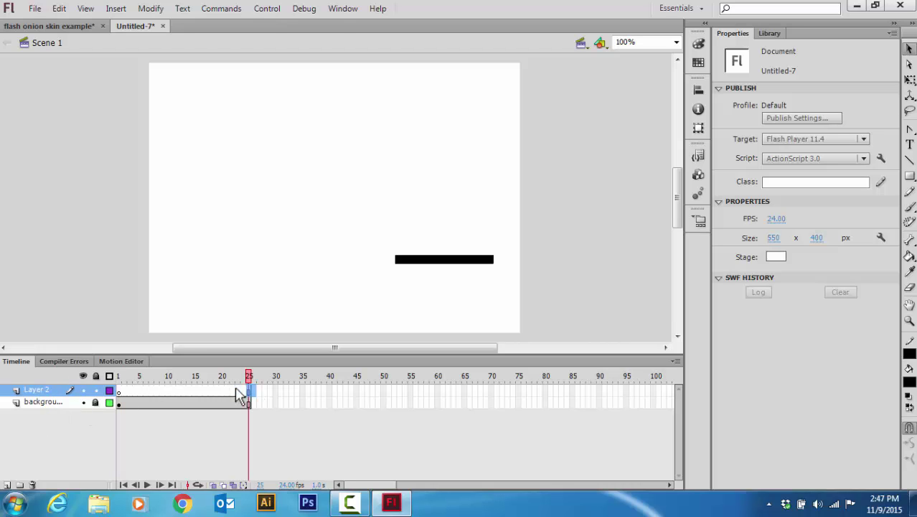
left_click_drag(239, 393, 119, 391)
right_click(143, 391)
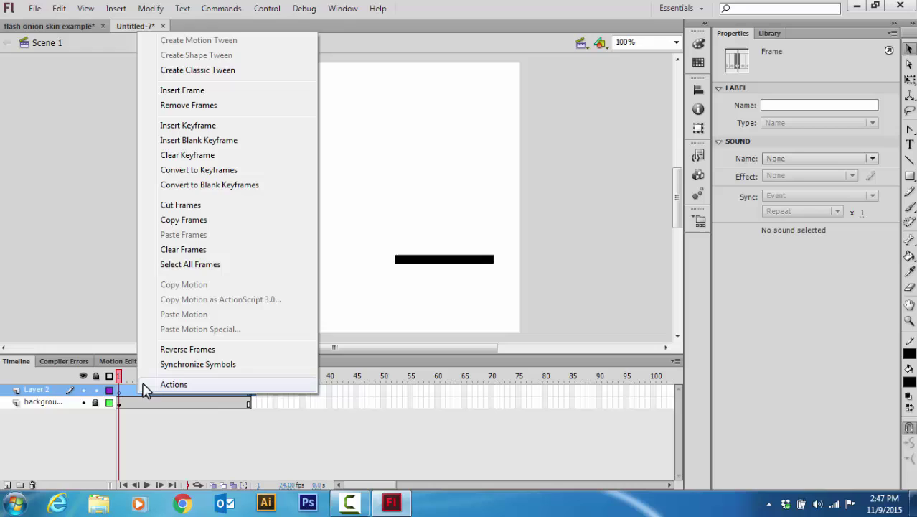
left_click(183, 105)
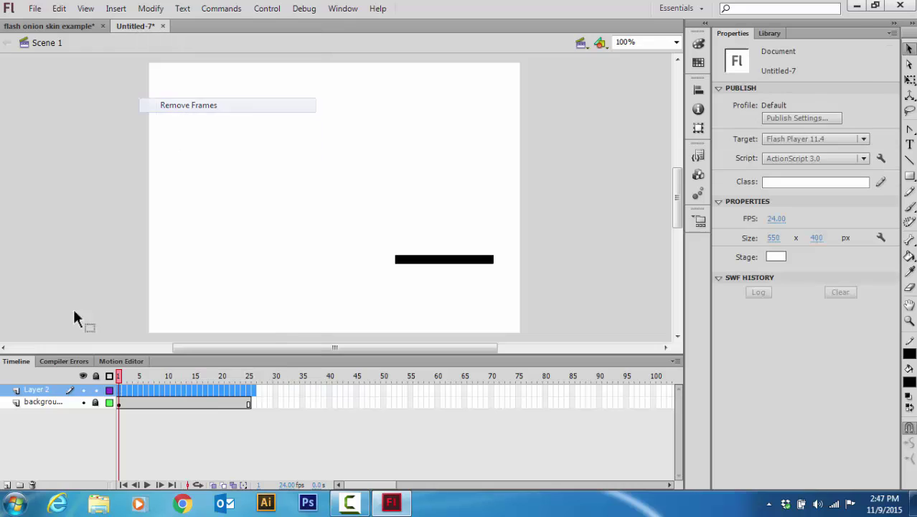
Rename Layer 2 as stickman
double_click(46, 390)
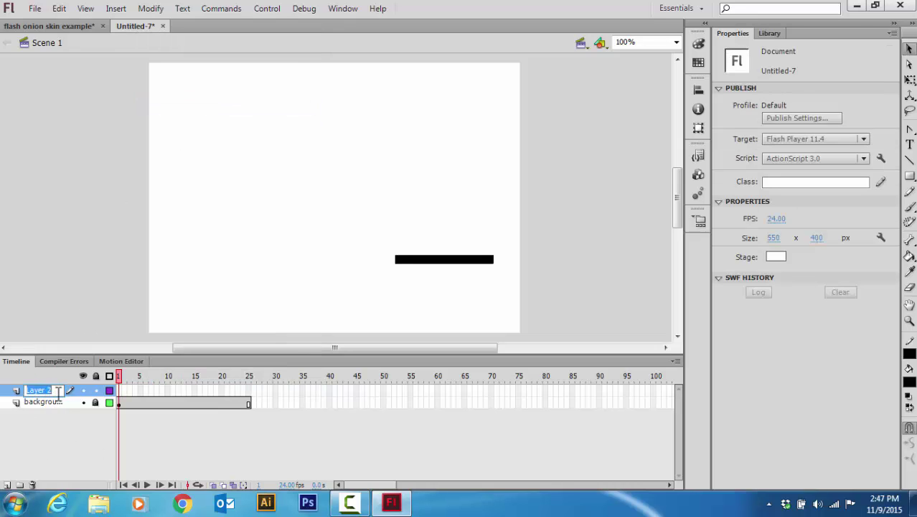
key("BackSpace")
key("Return")
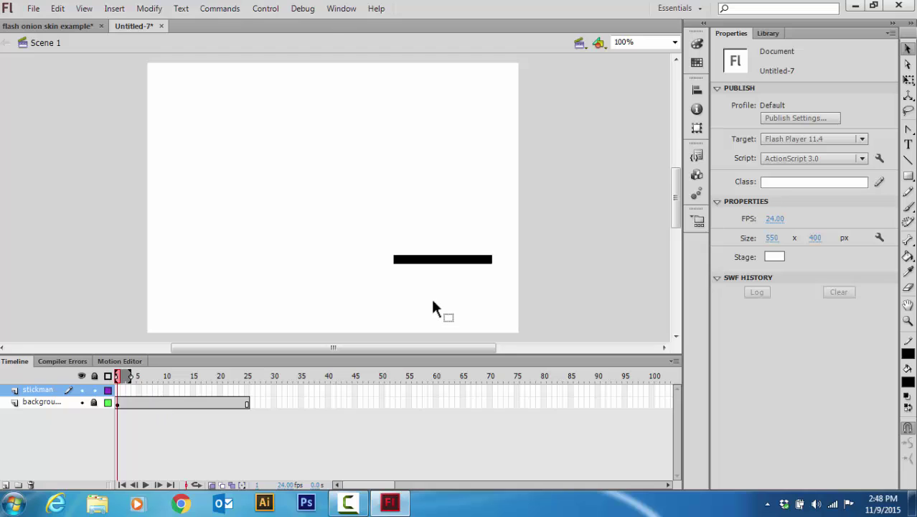
Choose the Brush tool with a black fill and insert a blank keyframe at frame 1 of the stickman layer
left_click(908, 207)
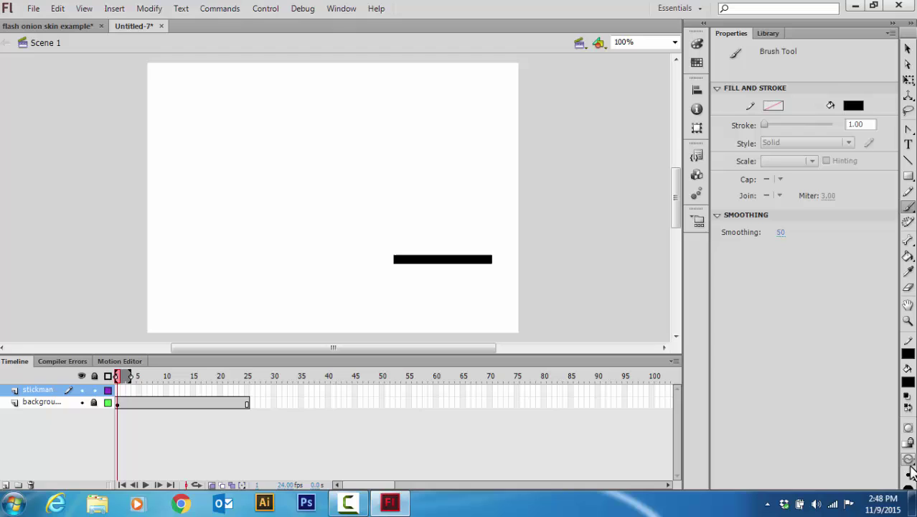
left_click(910, 475)
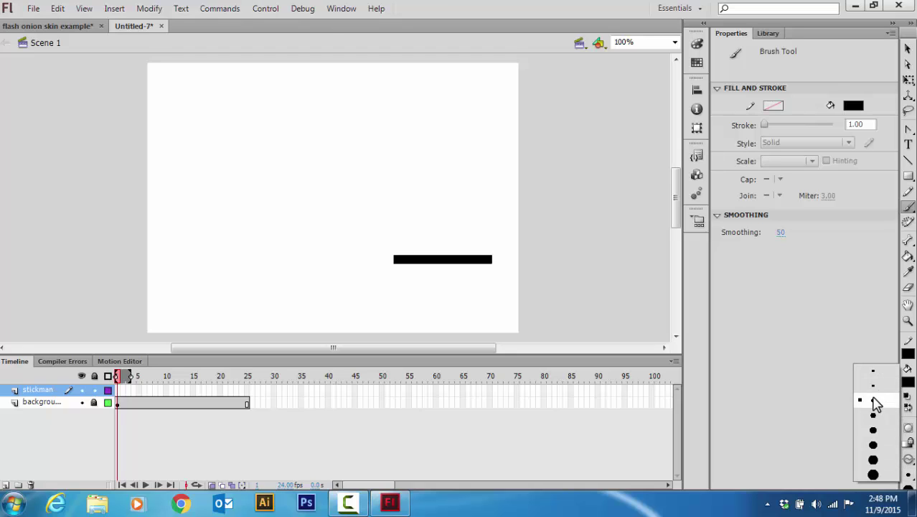
left_click(791, 406)
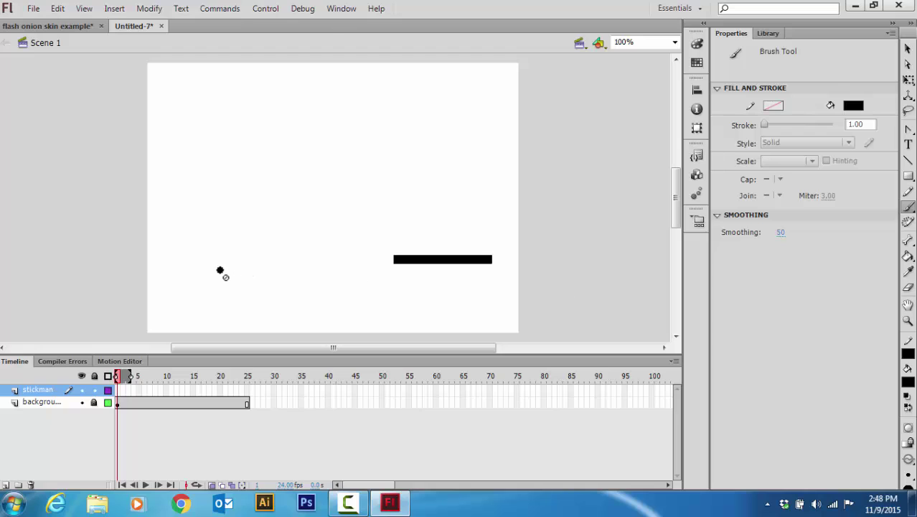
left_click(120, 401)
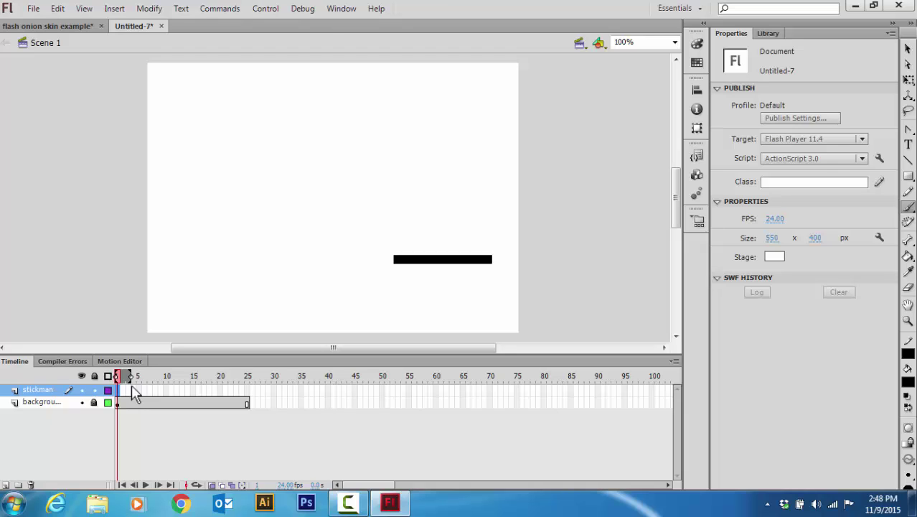
left_click(135, 393)
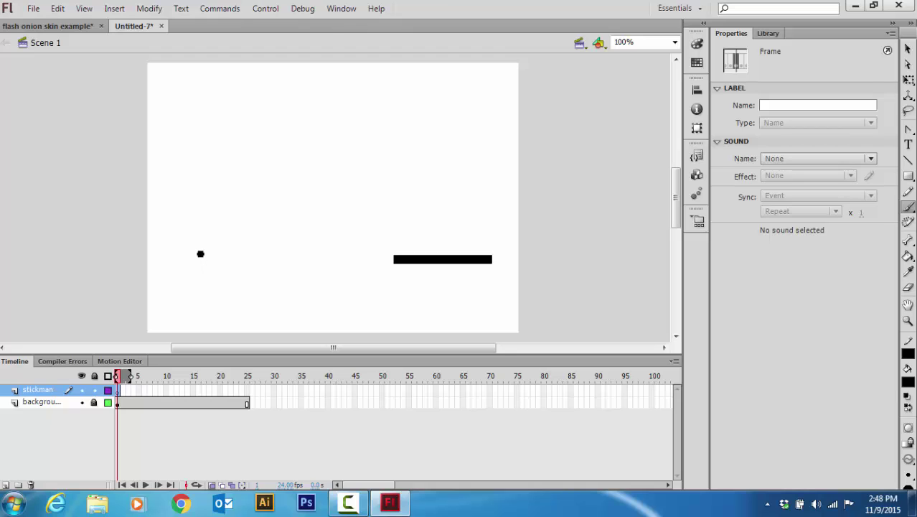
mouse_move(200, 253)
left_mouse_down()
mouse_move(185, 256)
mouse_move(190, 279)
mouse_move(200, 257)
left_mouse_up()
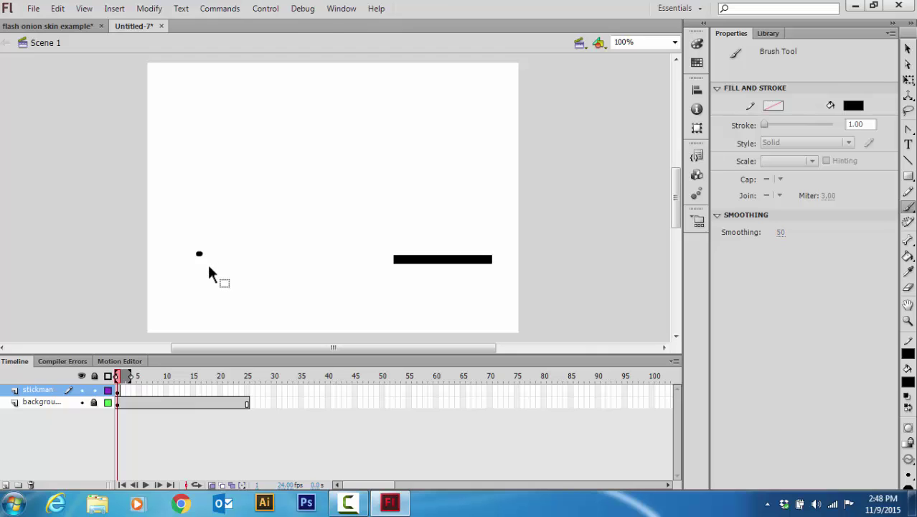
left_click_drag(196, 253, 198, 279)
mouse_move(185, 261)
left_mouse_down()
mouse_move(180, 282)
mouse_move(200, 284)
mouse_move(207, 260)
mouse_move(185, 273)
mouse_move(199, 279)
mouse_move(205, 270)
mouse_move(178, 269)
mouse_move(179, 290)
mouse_move(188, 269)
left_mouse_up()
key("ctrl+z")
key("ctrl+z")
key("ctrl+z")
key("ctrl+z")
Brush a black stick figure about 50 by 110 px, with head, body, arms and legs, standing at the stage's lower-left edge
mouse_move(188, 272)
left_mouse_down()
mouse_move(215, 287)
mouse_move(191, 264)
mouse_move(180, 280)
mouse_move(209, 279)
mouse_move(186, 255)
mouse_move(200, 281)
left_mouse_up()
key("ctrl+z")
key("ctrl+z")
key("ctrl+z")
key("ctrl+z")
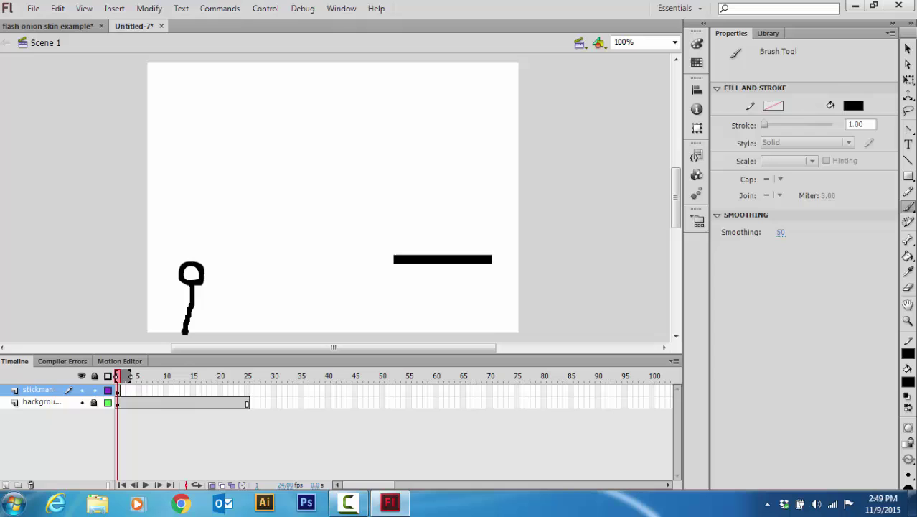
left_click_drag(185, 332, 185, 333)
key("ctrl+z")
key("ctrl+z")
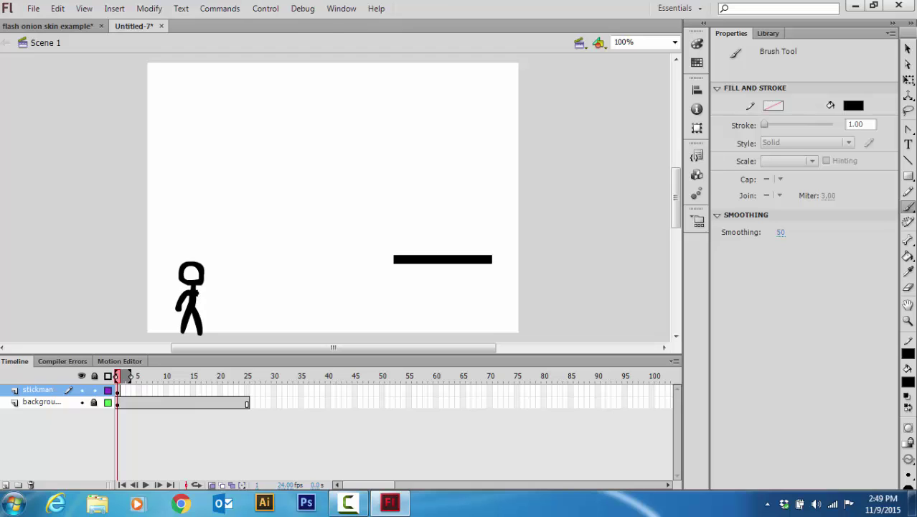
key("ctrl+z")
Extend the stick figure's frame 1 through frame 2 of the stickman layer
left_click(117, 390)
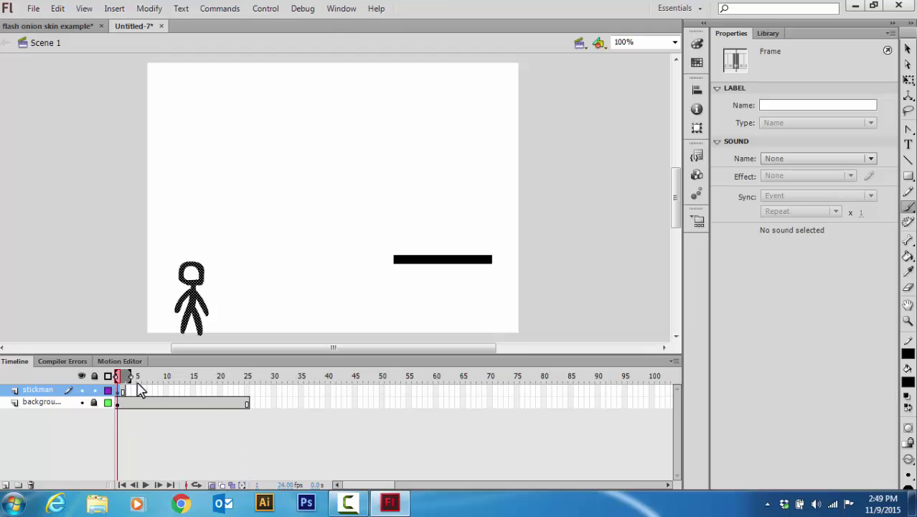
left_click(277, 325)
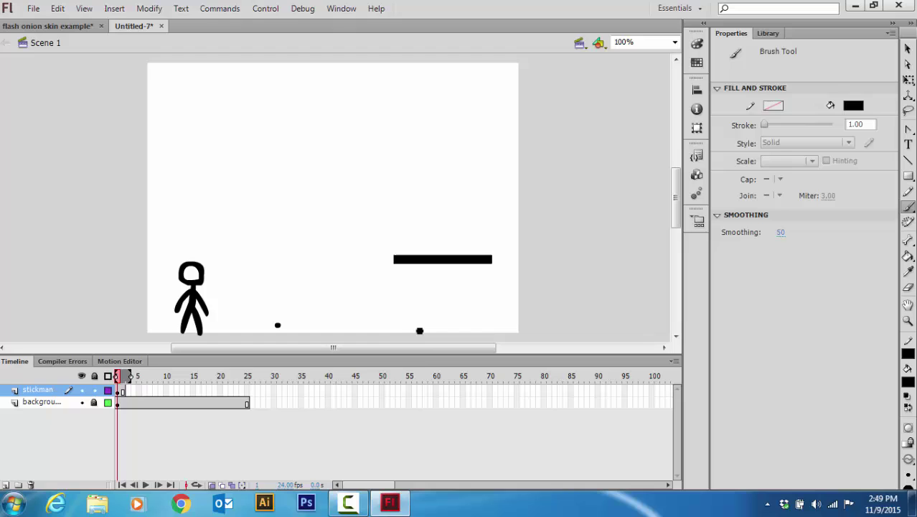
key("ctrl+z")
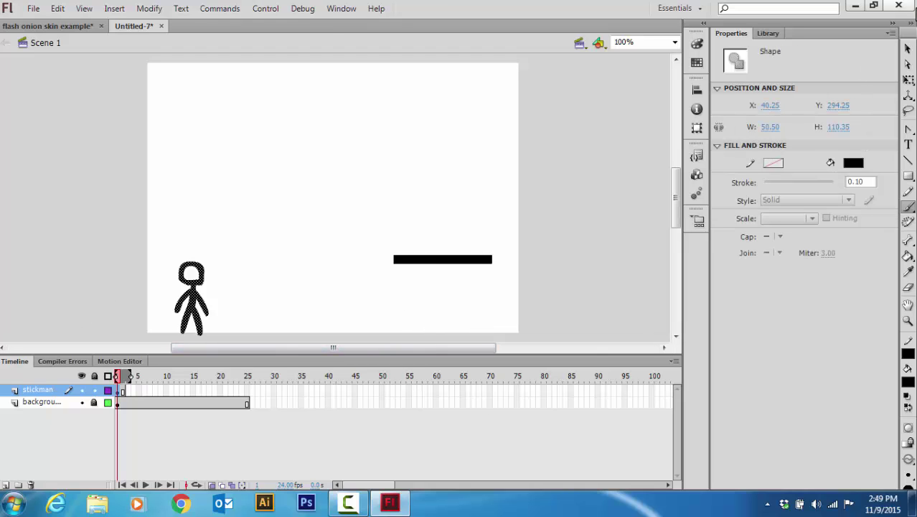
Insert a blank keyframe at frame 3 of the stickman layer, extend it through frame 4, and brush the figure with its front arm slightly farther out
left_click(907, 48)
left_click(601, 121)
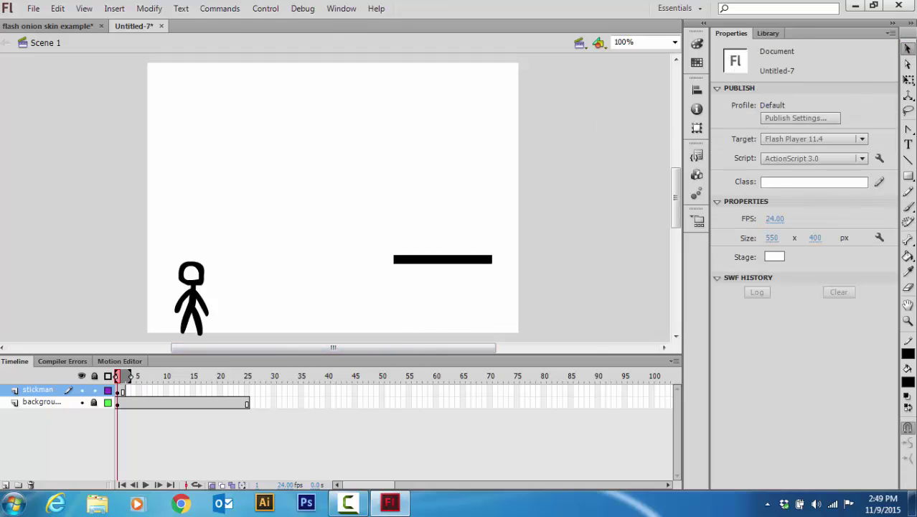
left_click(908, 206)
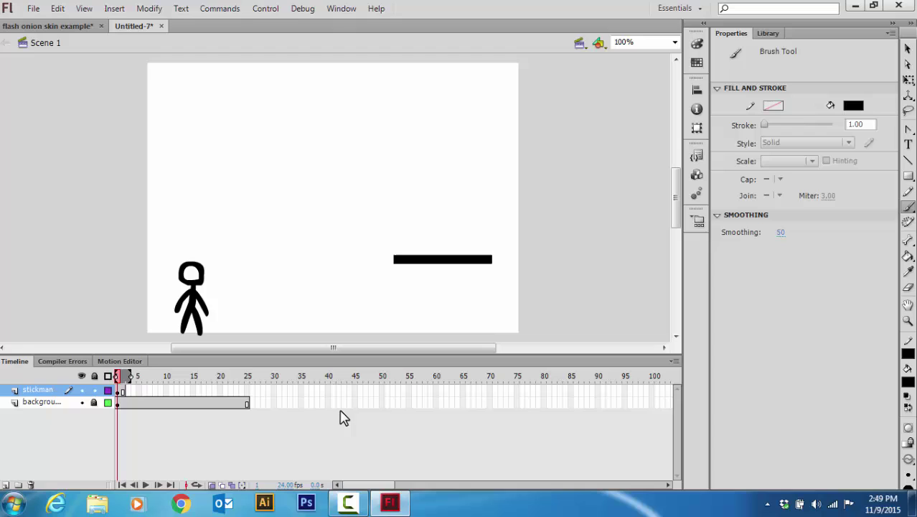
left_click(130, 392)
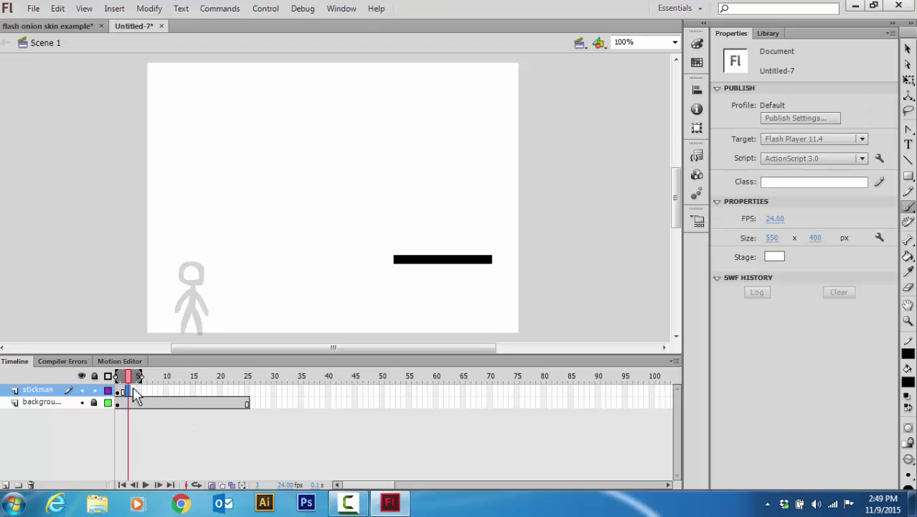
left_click(129, 392)
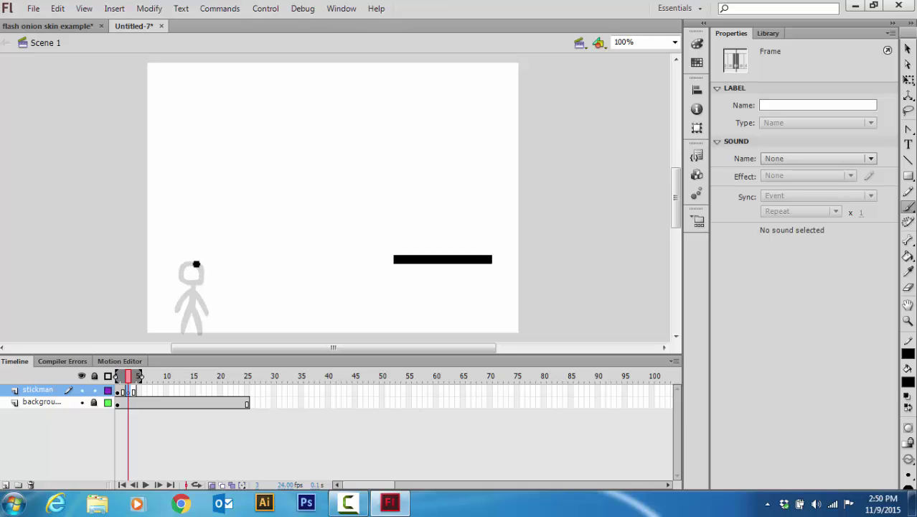
mouse_move(177, 270)
left_mouse_down()
mouse_move(192, 286)
mouse_move(206, 274)
mouse_move(190, 264)
left_mouse_up()
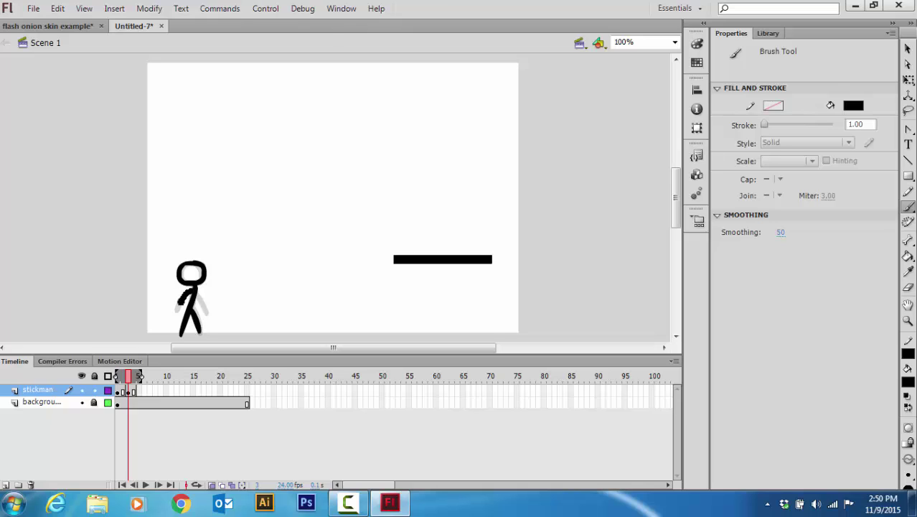
left_click_drag(176, 311, 213, 313)
Insert a blank keyframe at frame 5 of the stickman layer, extend it through frame 6, and brush the figure with its front arm reaching forward
left_click(140, 392)
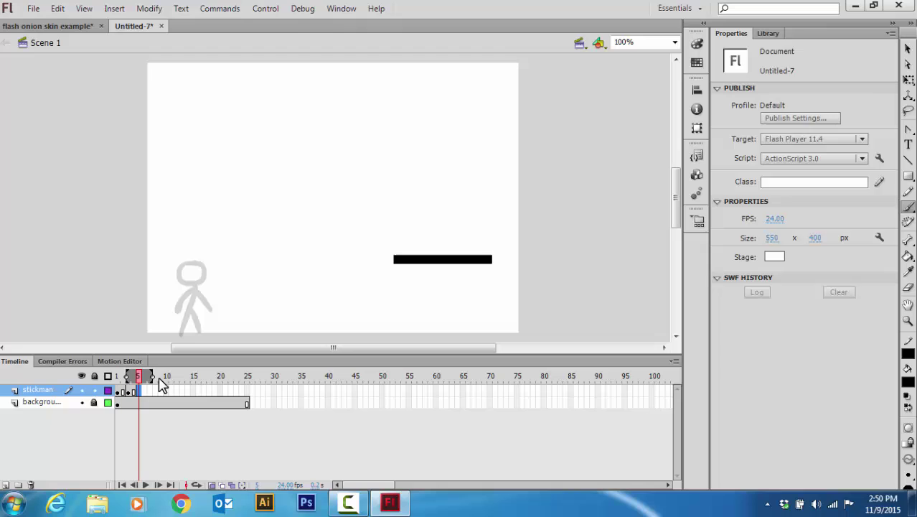
key("F7")
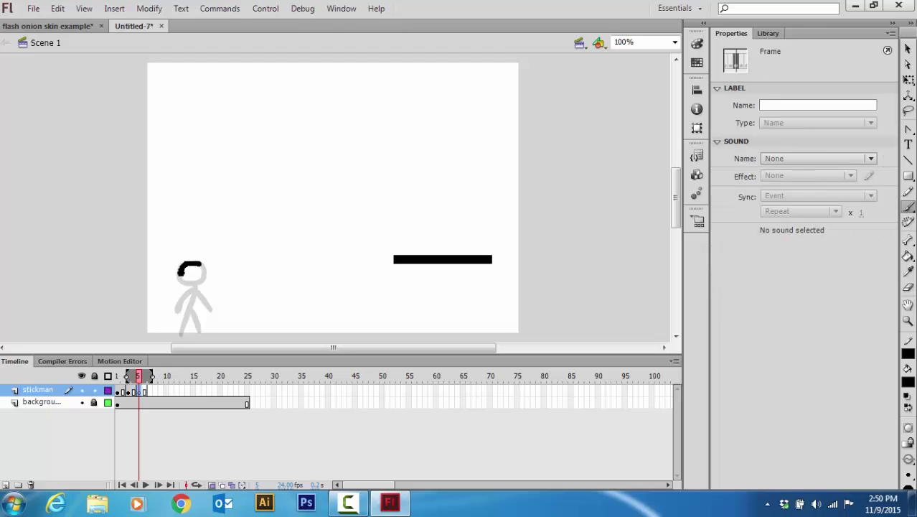
mouse_move(180, 272)
left_mouse_down()
mouse_move(195, 287)
mouse_move(209, 273)
mouse_move(199, 262)
left_mouse_up()
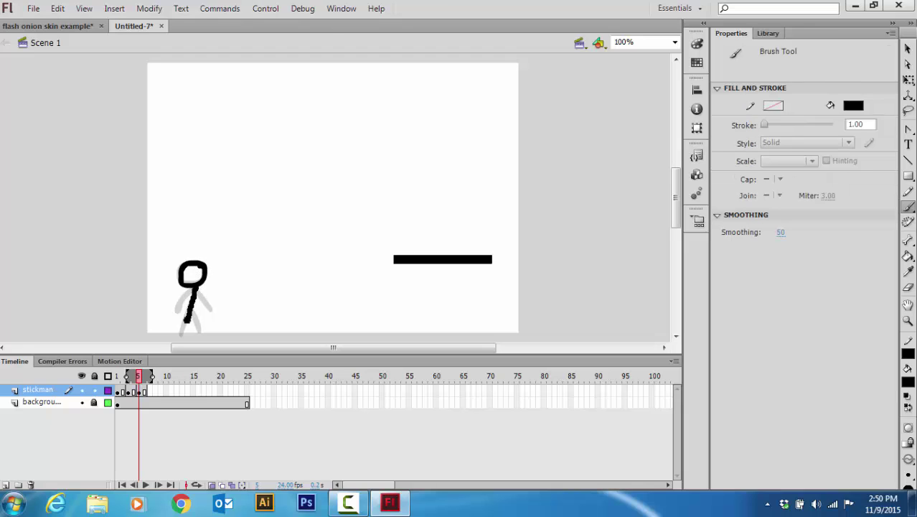
mouse_move(184, 332)
left_mouse_down()
mouse_move(203, 285)
mouse_move(202, 334)
mouse_move(177, 313)
mouse_move(205, 294)
mouse_move(218, 299)
left_mouse_up()
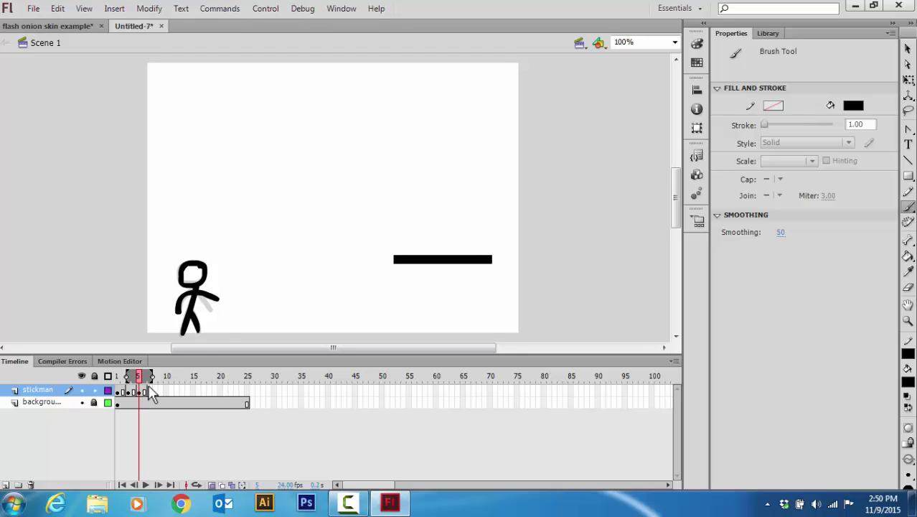
key("F7")
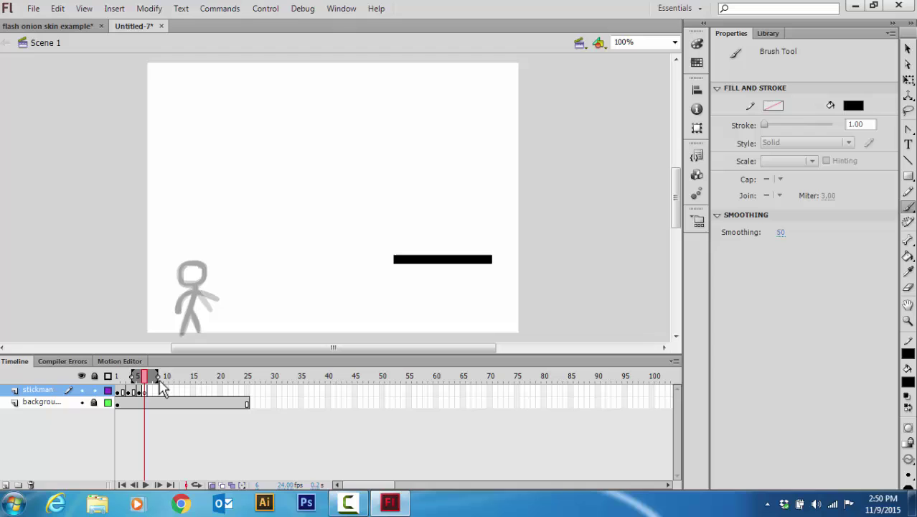
Insert a blank keyframe at frame 7, extend it through frame 8, and brush the figure with its front arm bent up beside the head
left_click(149, 390)
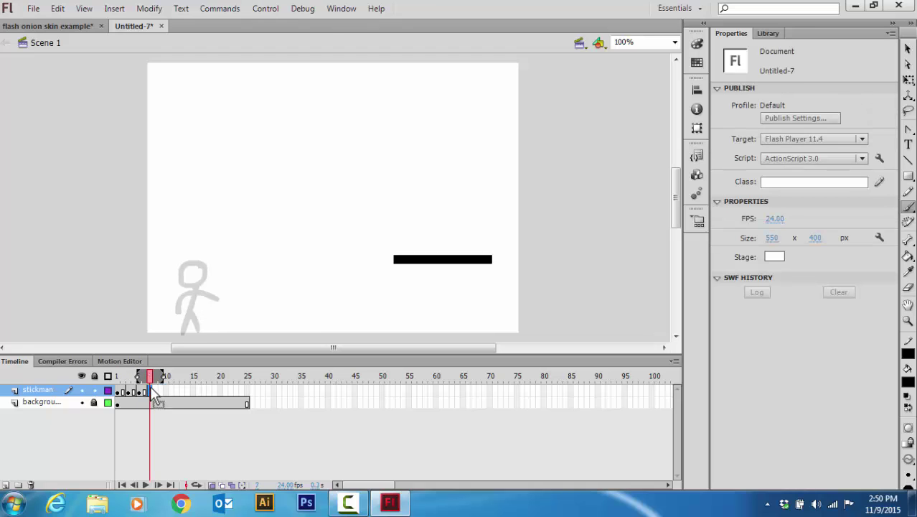
key("F7")
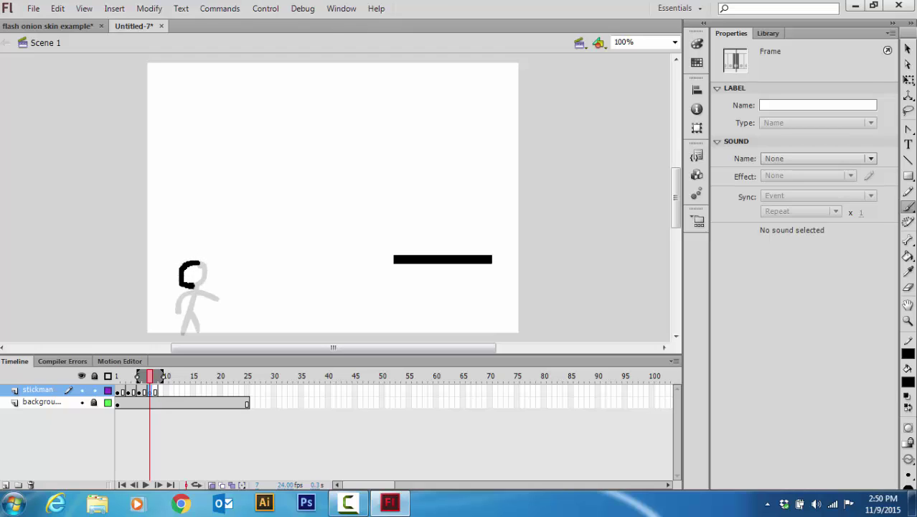
left_click_drag(200, 267, 197, 266)
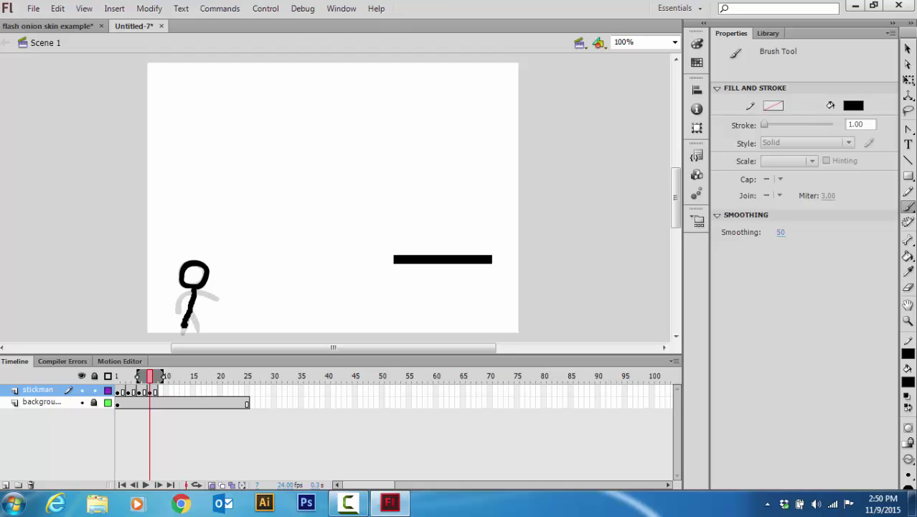
left_click_drag(185, 331, 203, 336)
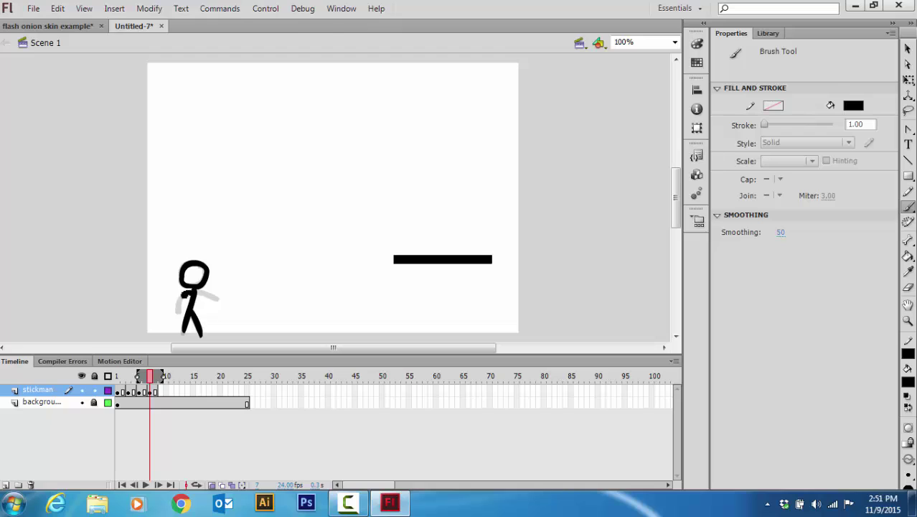
left_click_drag(178, 305, 216, 280)
Insert a blank keyframe at frame 9, extend it through frame 10, and brush the figure with its front hand raised higher beside the head
left_click(161, 391)
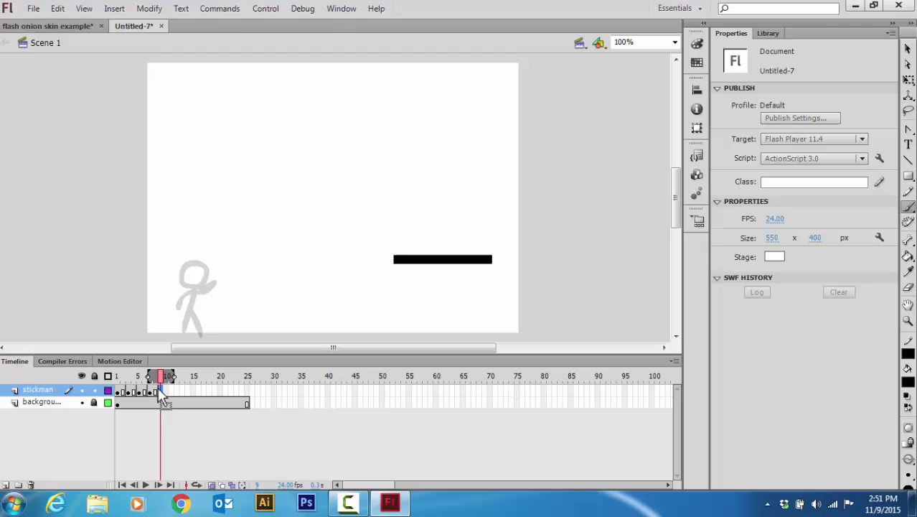
left_click(153, 390)
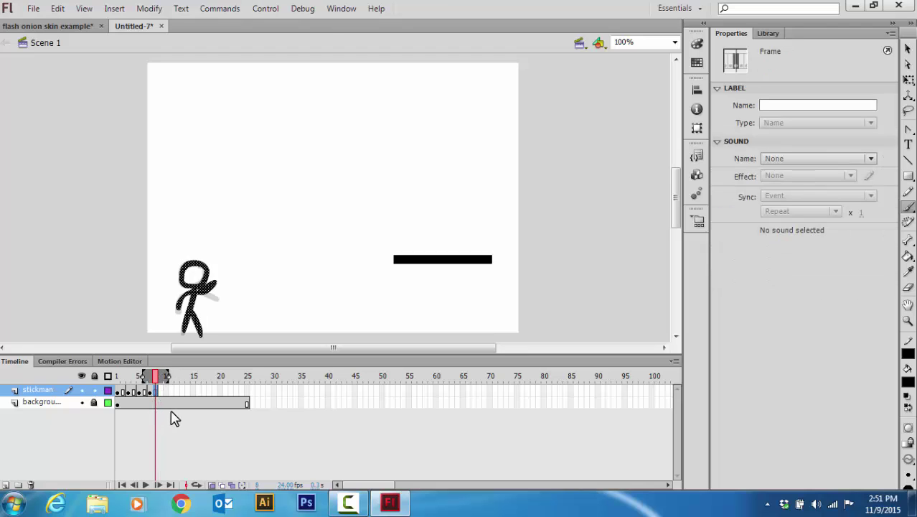
left_click(162, 391)
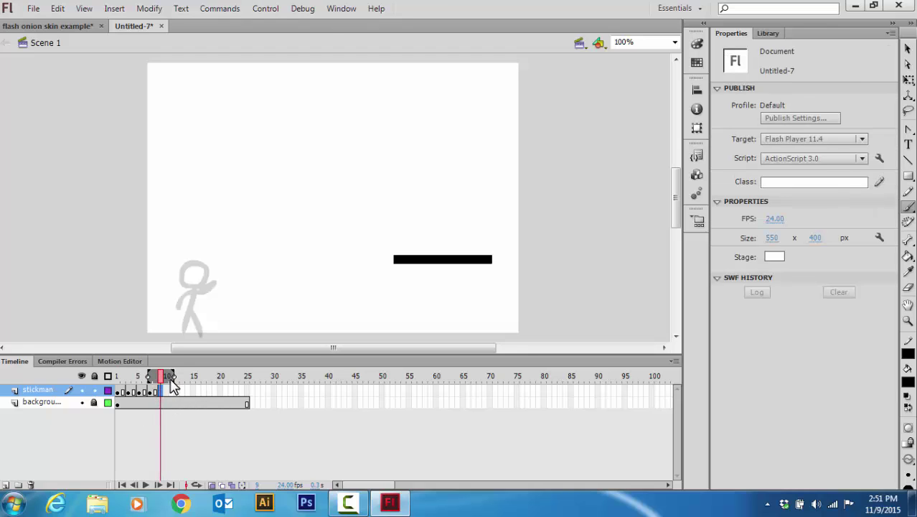
key("F7")
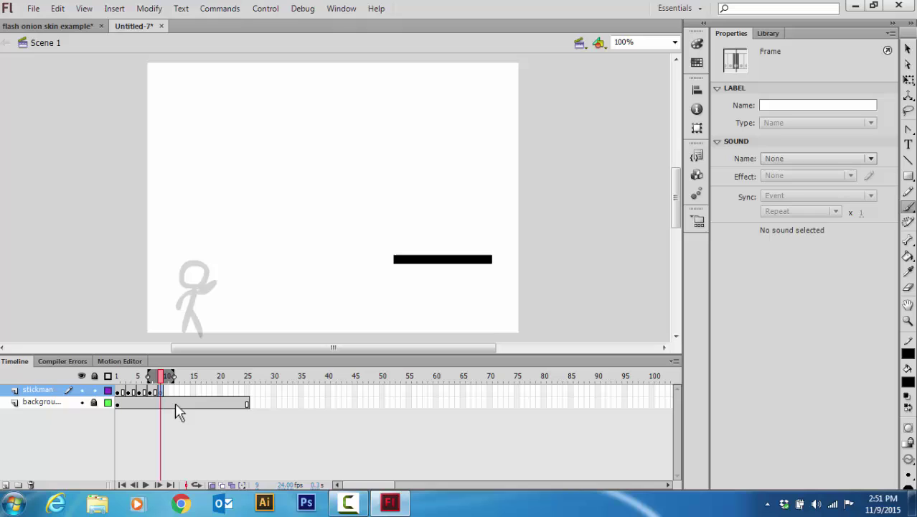
key("F5")
mouse_move(181, 270)
left_mouse_down()
mouse_move(184, 287)
mouse_move(205, 286)
mouse_move(208, 273)
left_mouse_up()
mouse_move(192, 304)
left_mouse_down()
mouse_move(185, 325)
mouse_move(201, 334)
left_mouse_up()
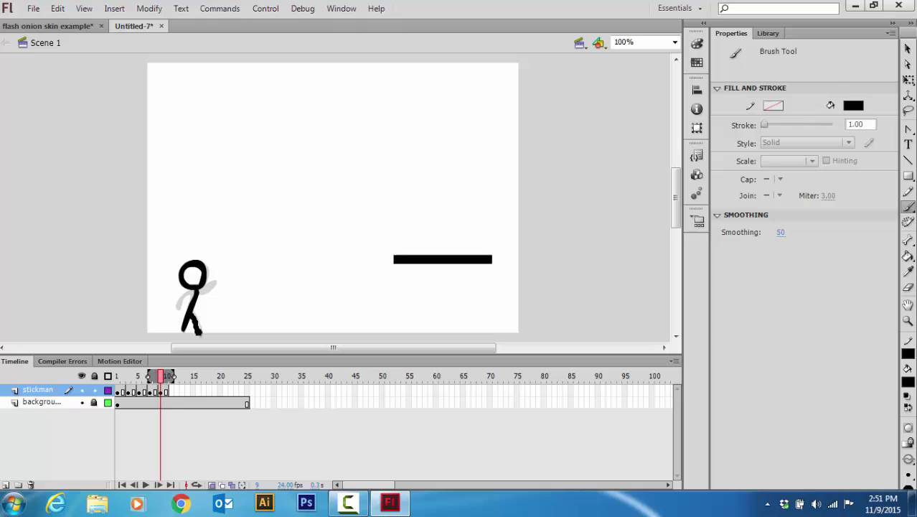
left_click_drag(182, 304, 183, 309)
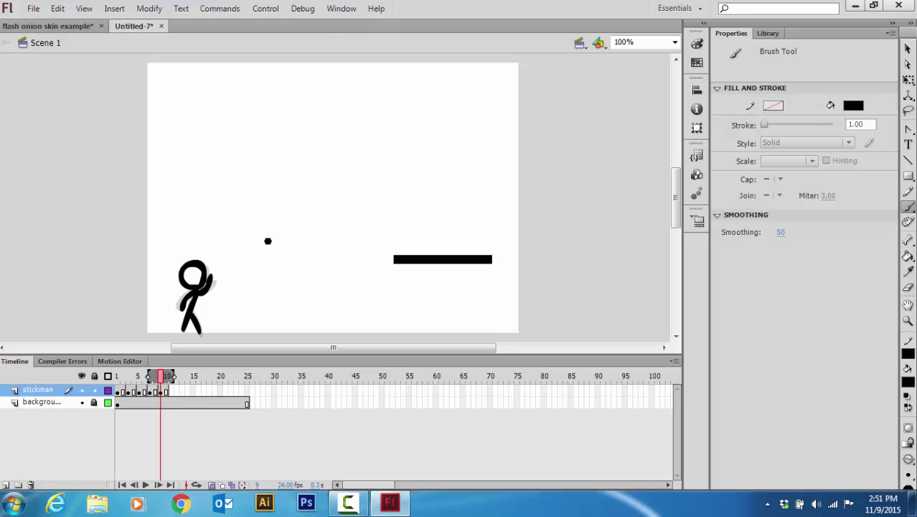
Set the frame rate to 30 fps, testing the movie before and after the change
key("ctrl+Return")
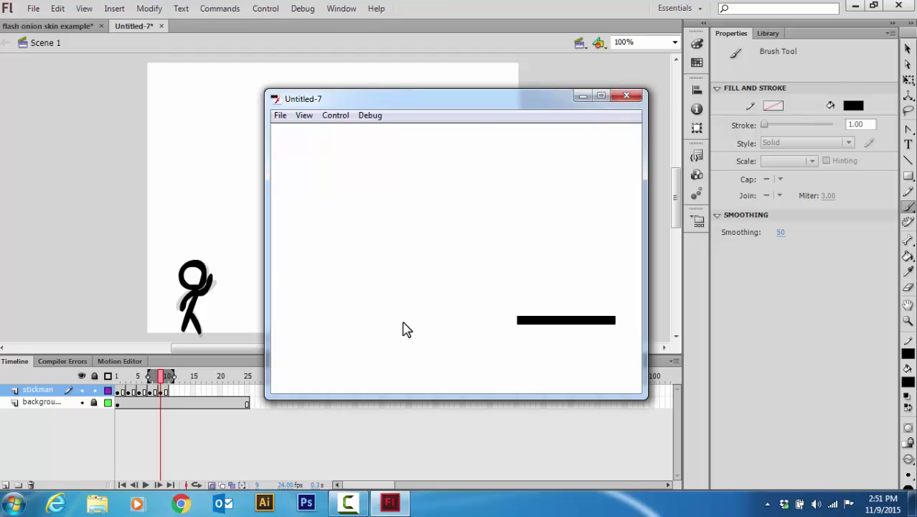
left_click(626, 97)
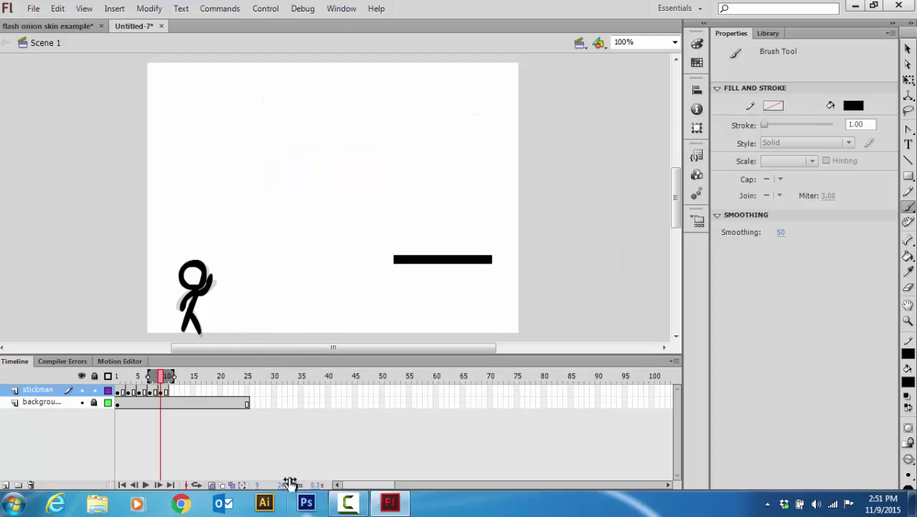
left_click(289, 486)
key("Return")
key("ctrl+Return")
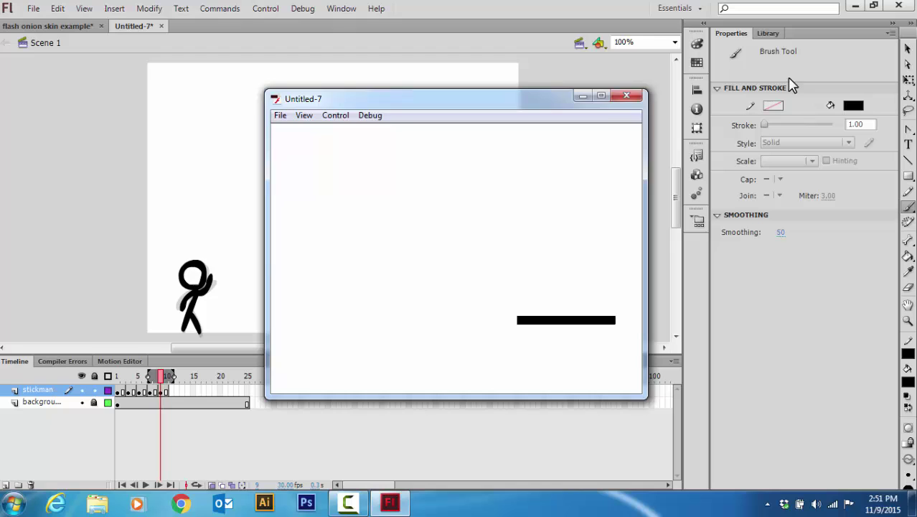
left_click(627, 97)
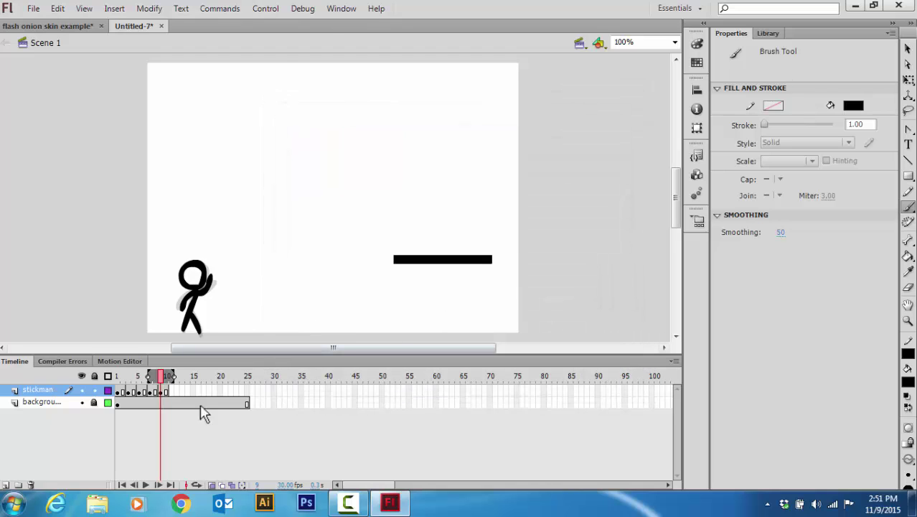
Insert a blank keyframe at frame 11, extend it through frame 12, and brush the figure leaning forward with its legs apart and arms spread
left_click(171, 392)
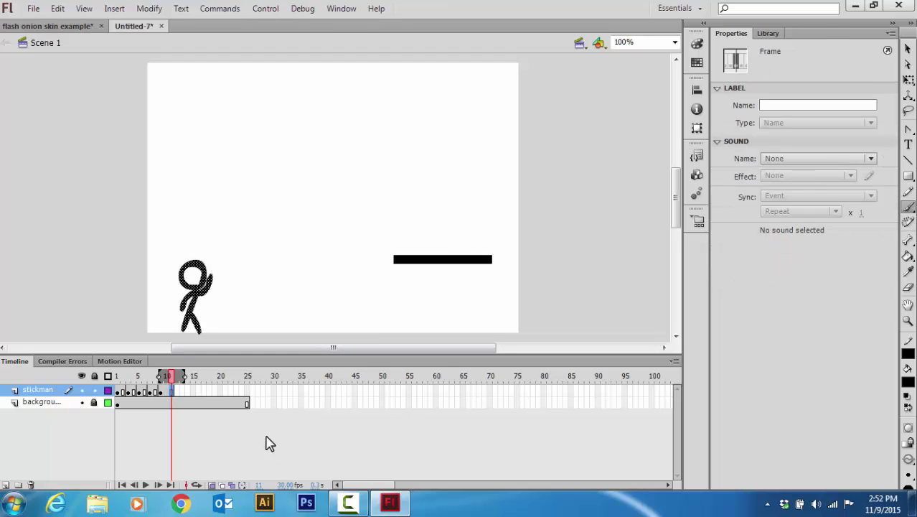
key("ctrl+z")
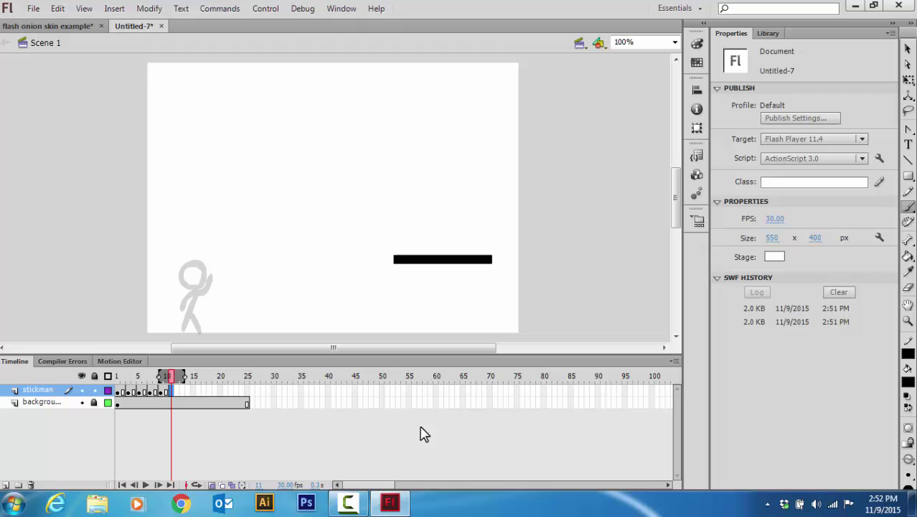
key("F7")
key("F5")
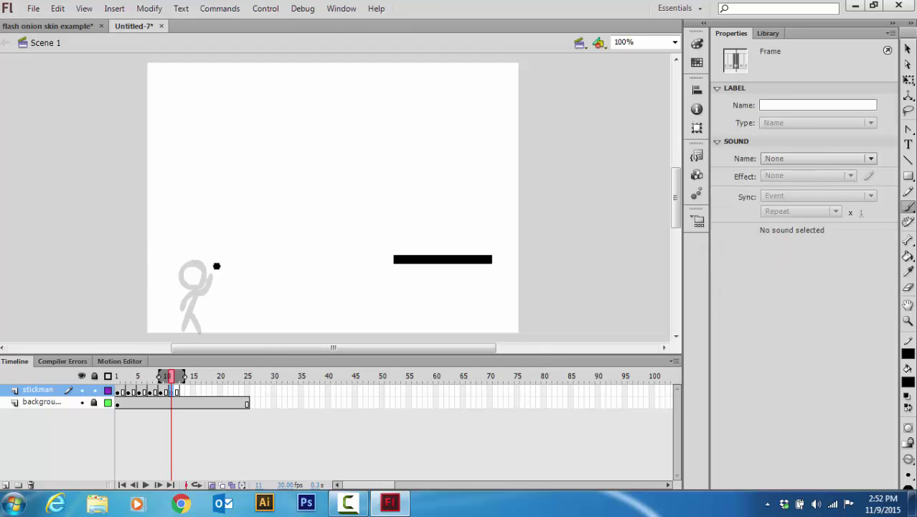
mouse_move(213, 266)
left_mouse_down()
mouse_move(196, 278)
mouse_move(207, 288)
mouse_move(216, 265)
left_mouse_up()
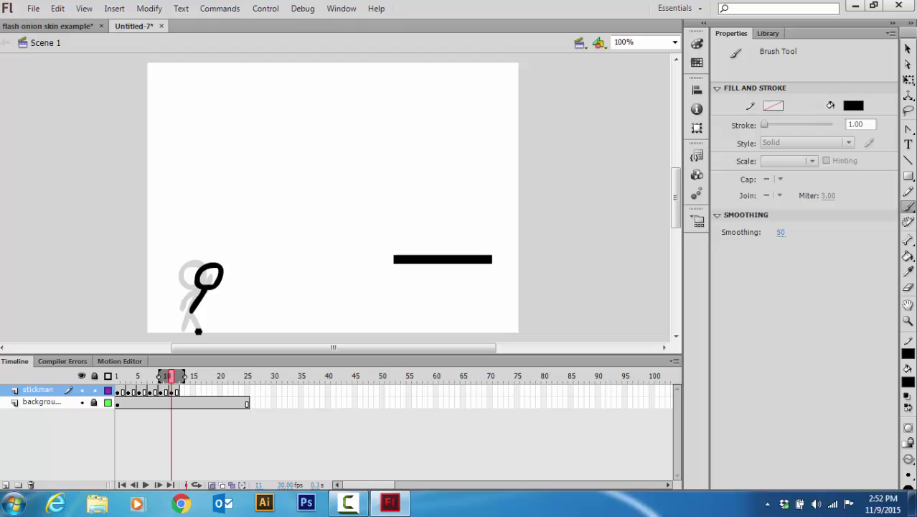
key("ctrl+z")
mouse_move(195, 295)
left_mouse_down()
mouse_move(178, 333)
mouse_move(193, 310)
mouse_move(203, 336)
left_mouse_up()
Insert a blank keyframe at frame 13, extend it through frame 14, and brush the figure leaning lower with its front knee bent
left_click(183, 392)
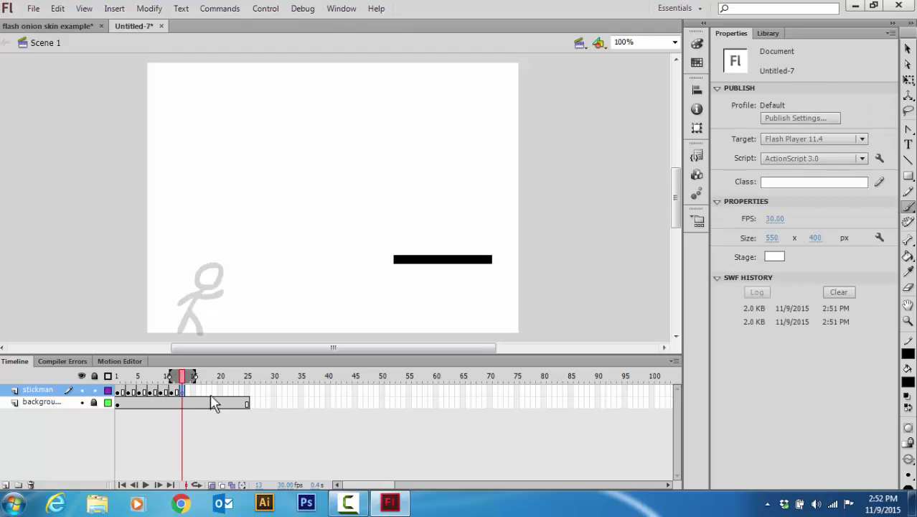
key("F7")
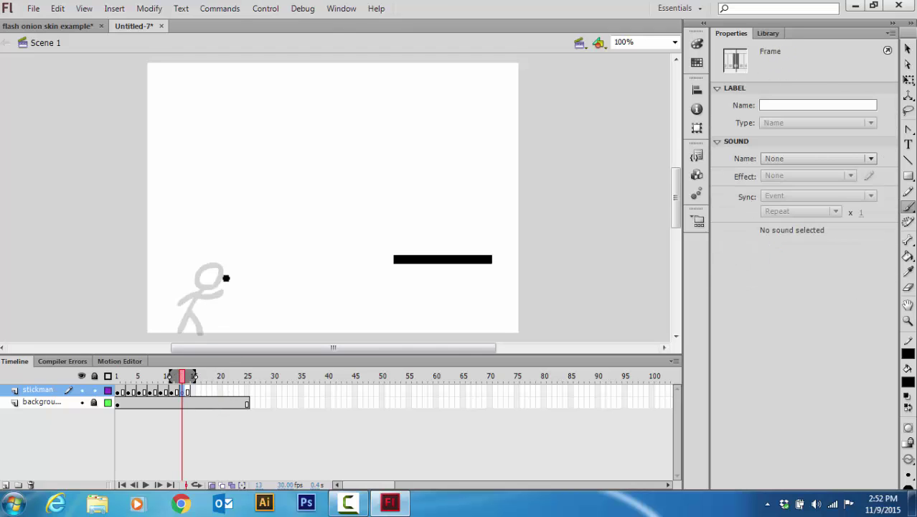
mouse_move(224, 274)
left_mouse_down()
mouse_move(206, 285)
mouse_move(225, 290)
mouse_move(199, 304)
mouse_move(180, 331)
mouse_move(209, 311)
mouse_move(191, 332)
mouse_move(186, 307)
left_mouse_up()
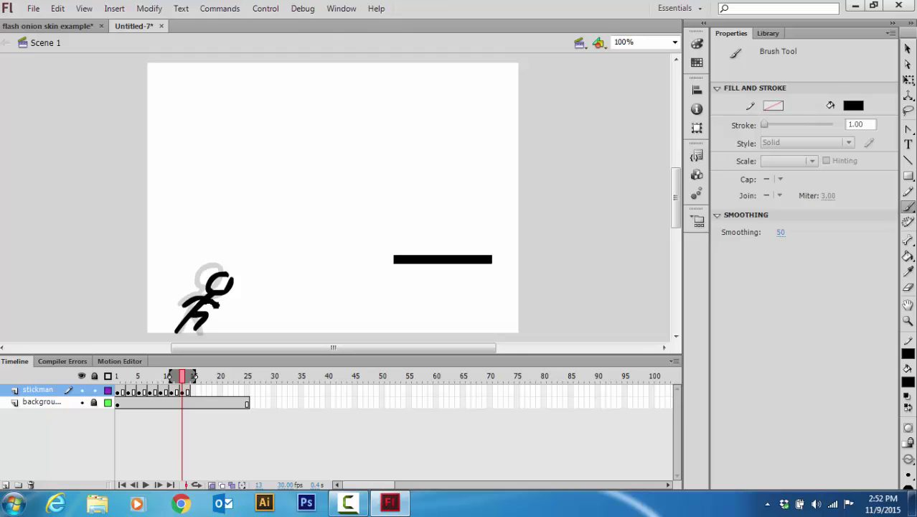
Insert a blank keyframe at frame 15, extend it through frame 16, and brush a crouching figure farther toward the platform with its legs close together
left_click(194, 391)
key("F7")
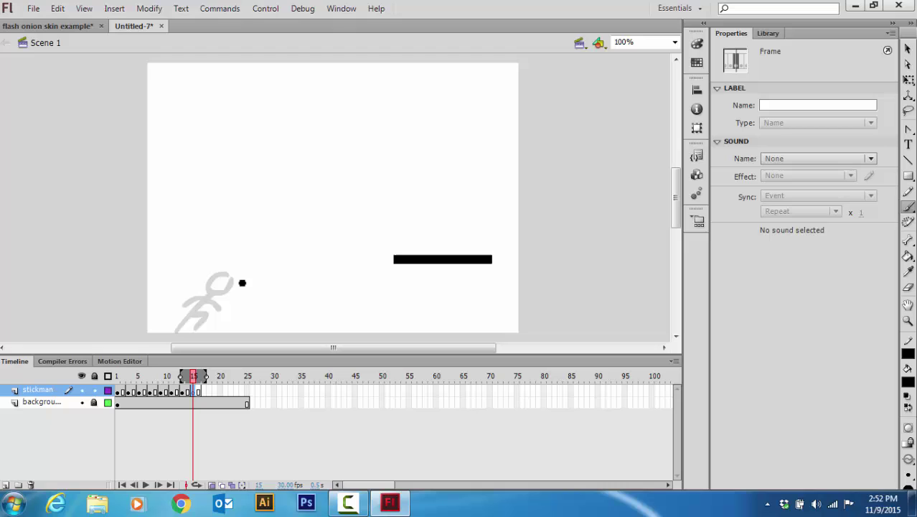
mouse_move(242, 280)
left_mouse_down()
mouse_move(246, 296)
mouse_move(248, 281)
left_mouse_up()
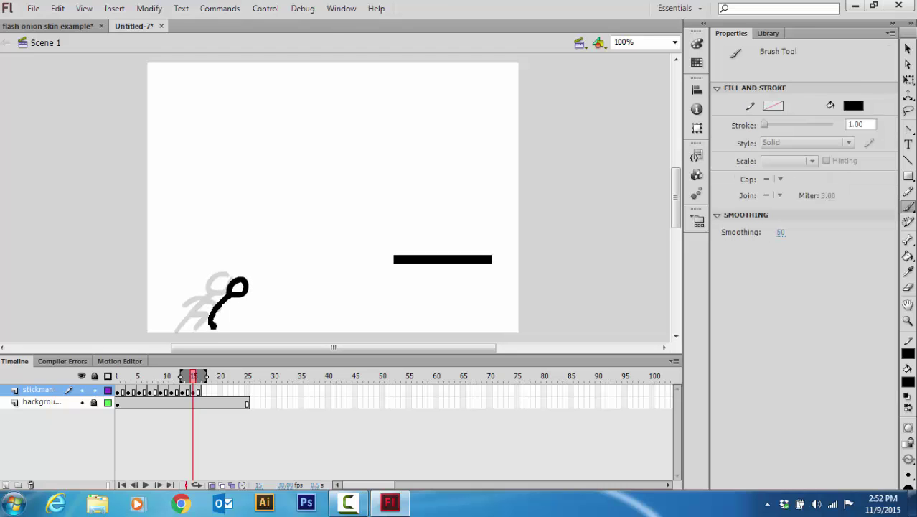
left_click_drag(211, 316, 217, 317)
left_click_drag(235, 316, 229, 308)
Step through frames 12 to 15 of the stickman layer to check the movement between poses
left_click(185, 392)
left_click(176, 391)
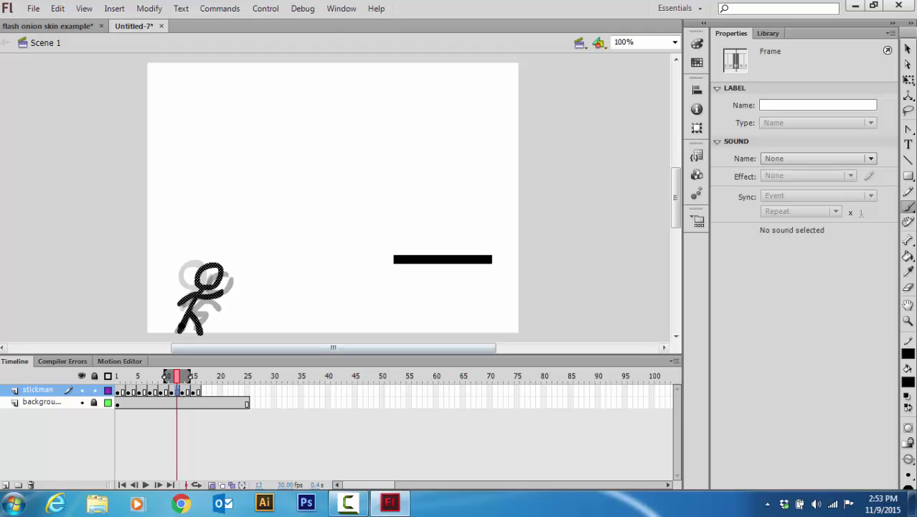
left_click(182, 391)
left_click(188, 390)
left_click(195, 391)
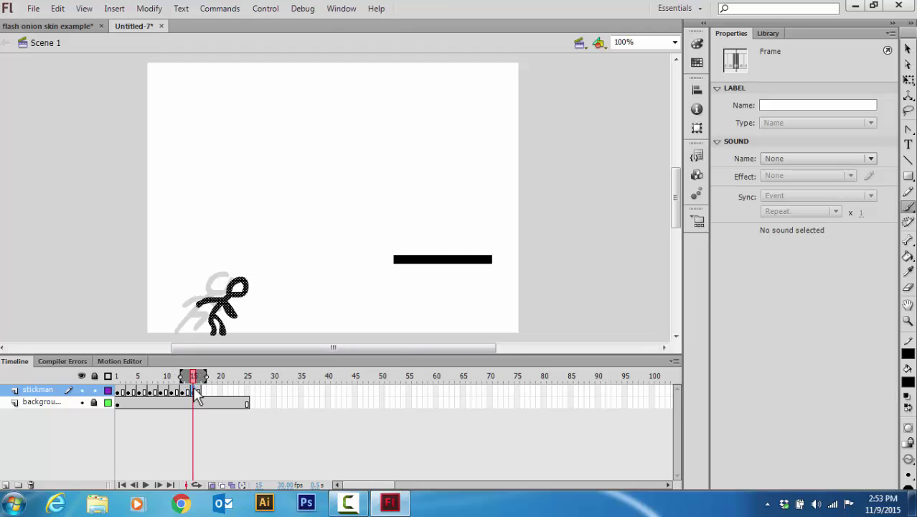
Compare the stickman poses by moving back and forth between frames 11 and 16
left_click(185, 392)
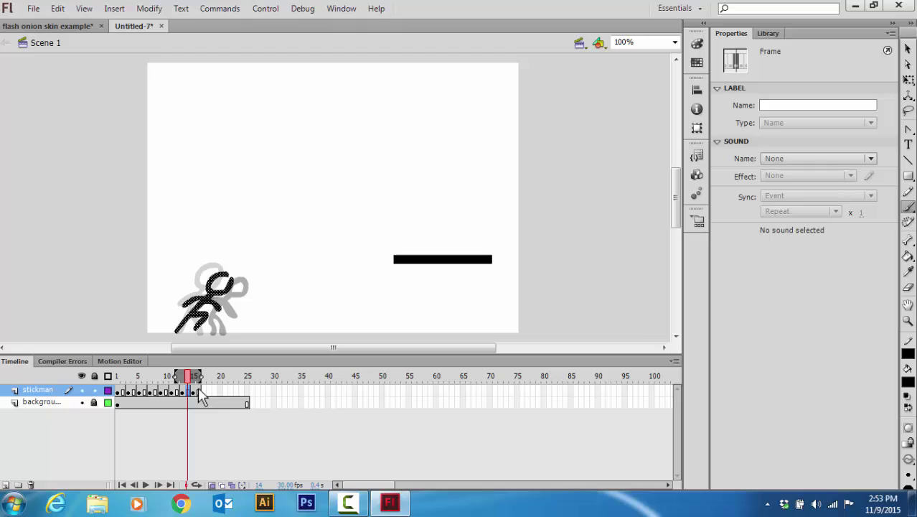
left_click(200, 392)
left_click(182, 392)
left_click(170, 393)
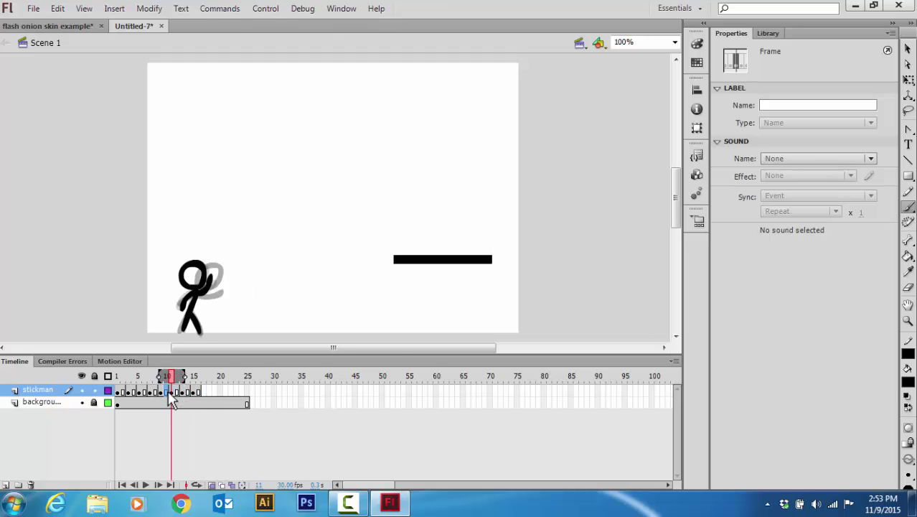
left_click(188, 389)
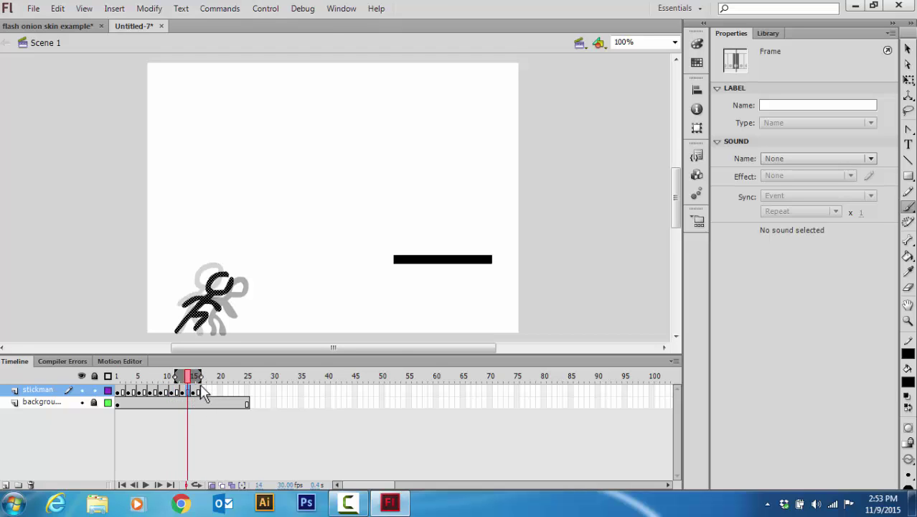
Insert a blank keyframe at frame 17, extend it through frame 18, and brush the figure lunging toward the platform with its rear leg stretched back
left_click(204, 391)
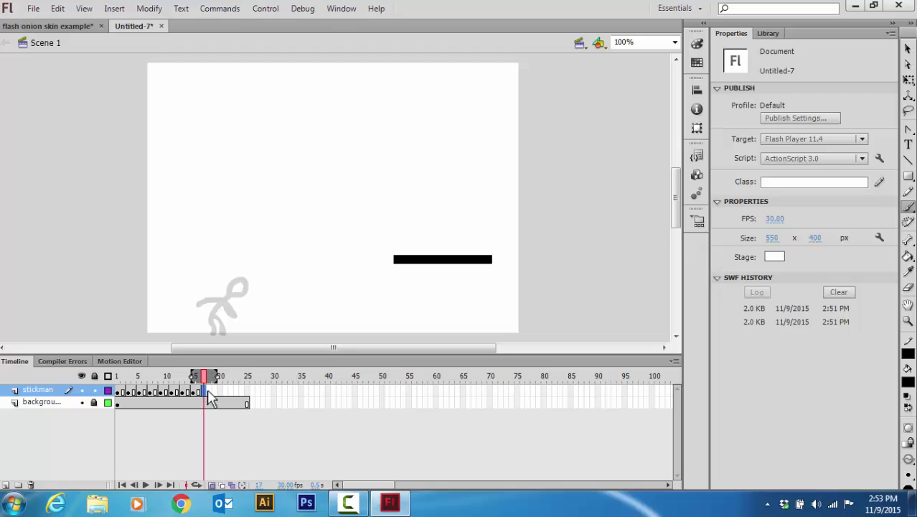
key("F7")
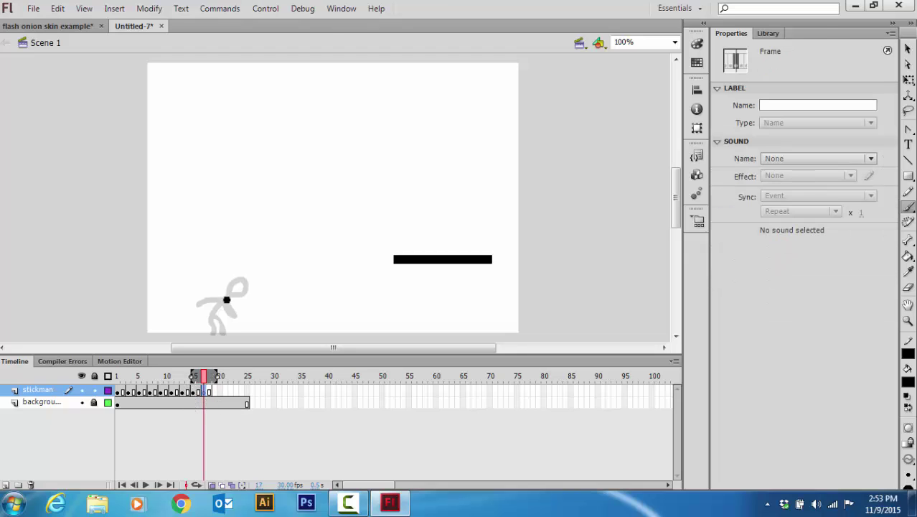
mouse_move(257, 274)
left_mouse_down()
mouse_move(242, 289)
mouse_move(253, 284)
left_mouse_up()
key("ctrl+z")
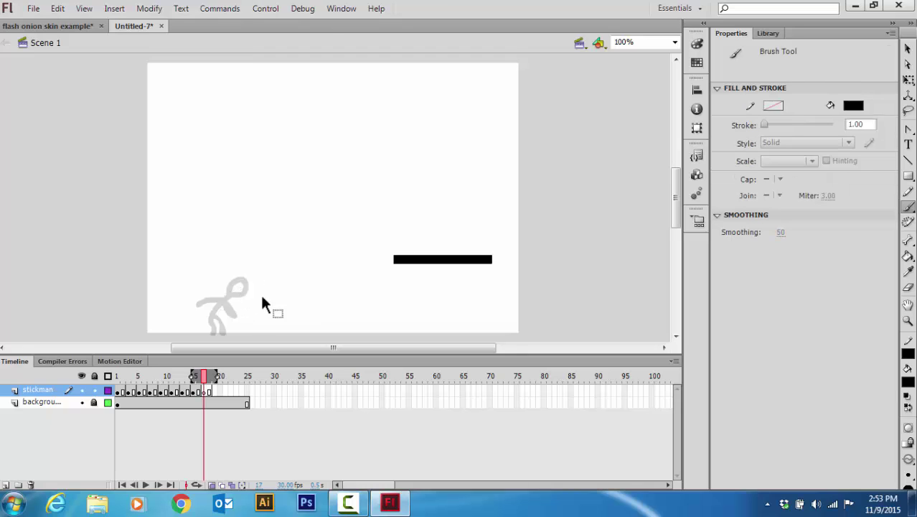
mouse_move(260, 278)
left_mouse_down()
mouse_move(250, 292)
mouse_move(266, 277)
mouse_move(256, 286)
mouse_move(264, 278)
mouse_move(266, 291)
mouse_move(271, 280)
mouse_move(251, 286)
mouse_move(273, 288)
mouse_move(262, 277)
mouse_move(272, 290)
mouse_move(278, 275)
mouse_move(239, 313)
mouse_move(244, 326)
mouse_move(222, 334)
left_mouse_up()
key("ctrl+z")
key("ctrl+z")
key("ctrl+z")
left_click_drag(255, 291, 227, 303)
left_click(258, 305)
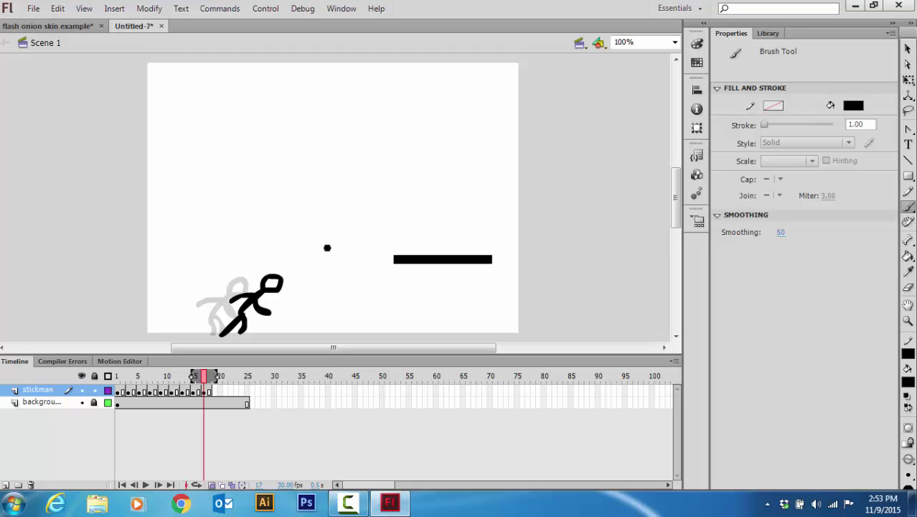
Test the movie to preview the stickman animation, and close the preview
key("ctrl+Return")
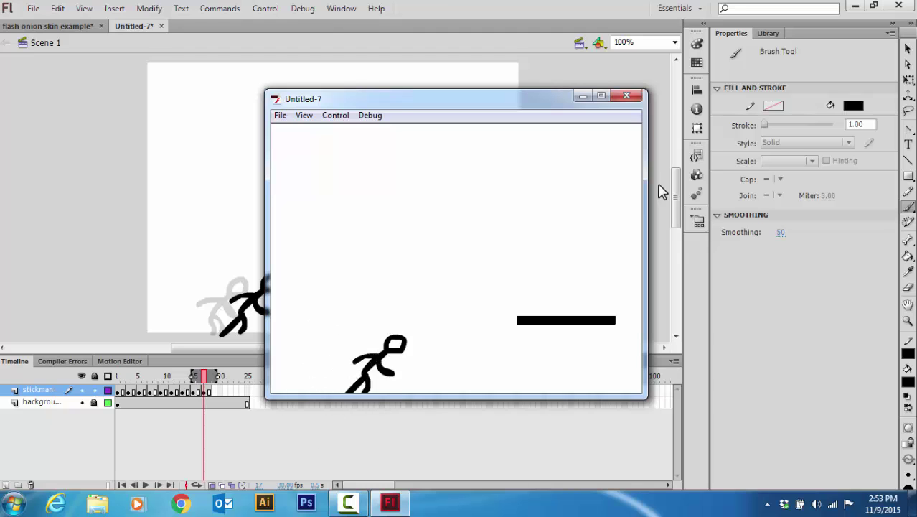
left_click(627, 96)
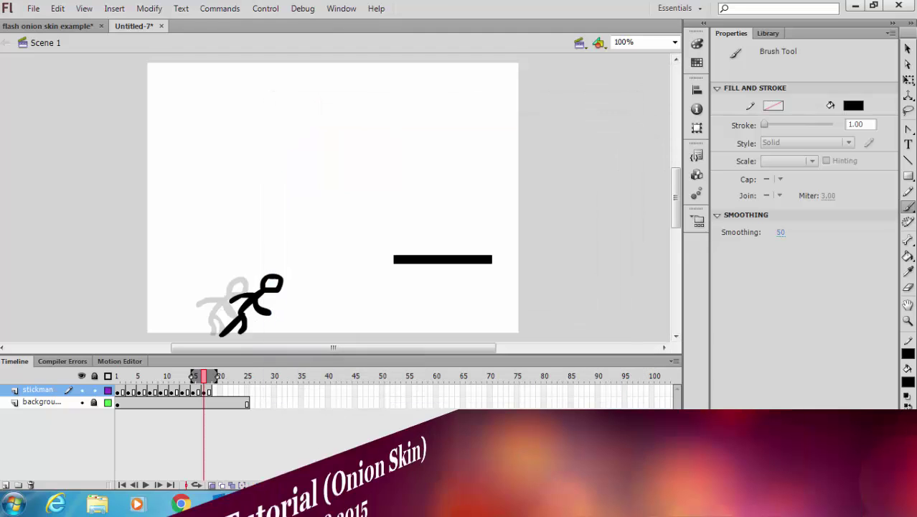
left_click_drag(359, 508, 495, 508)
scroll(395, 392, "left", 5)
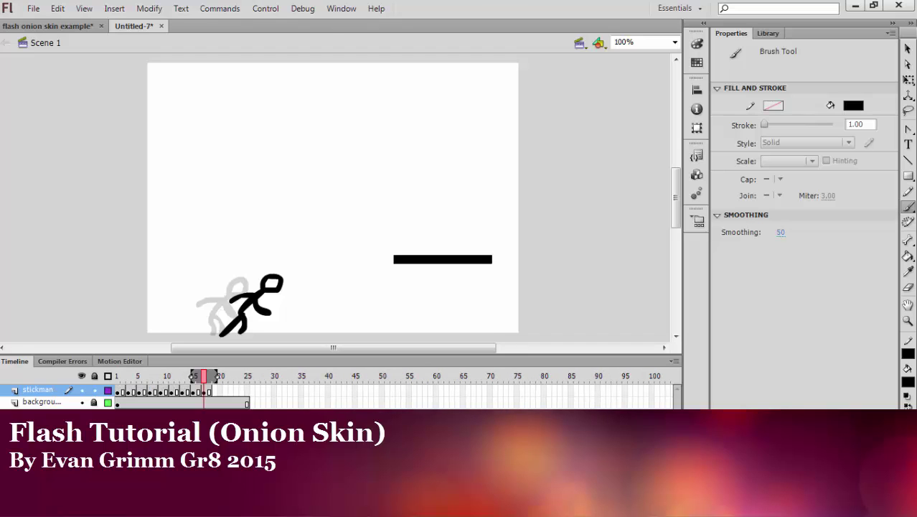
scroll(395, 392, "right", 20)
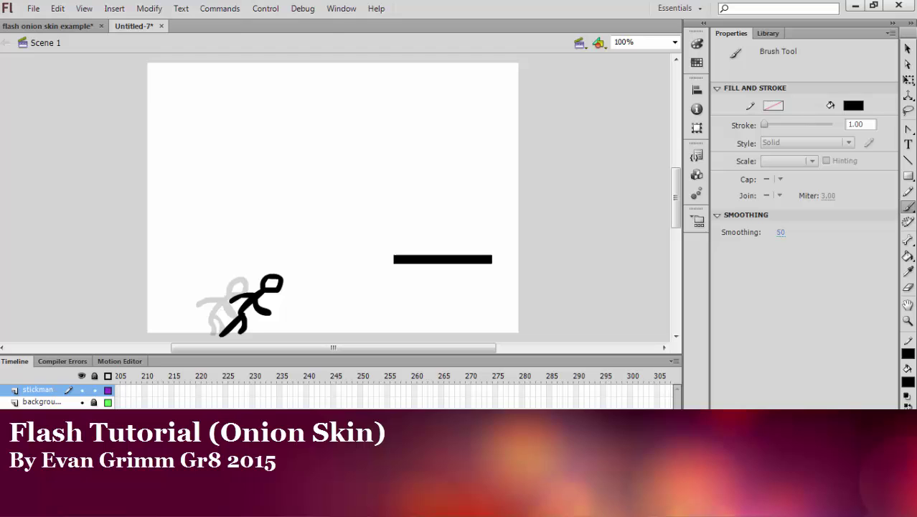
scroll(394, 391, "left", 20)
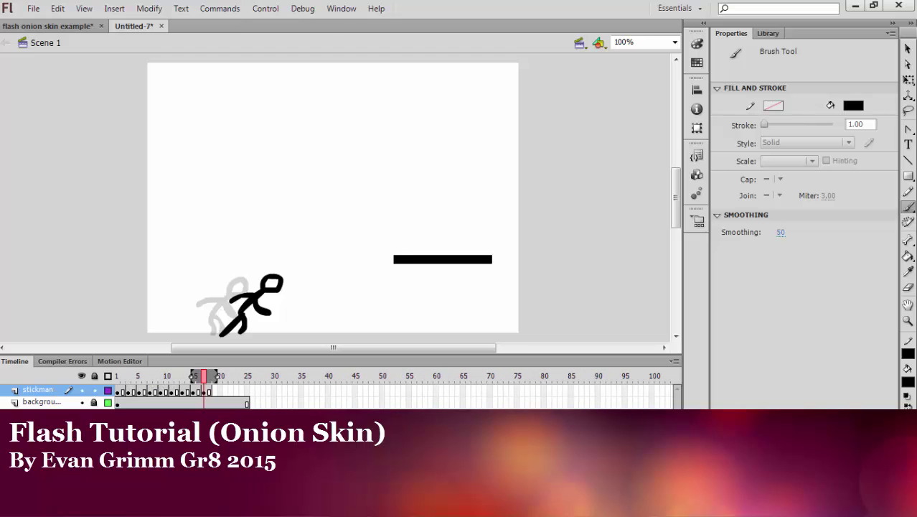